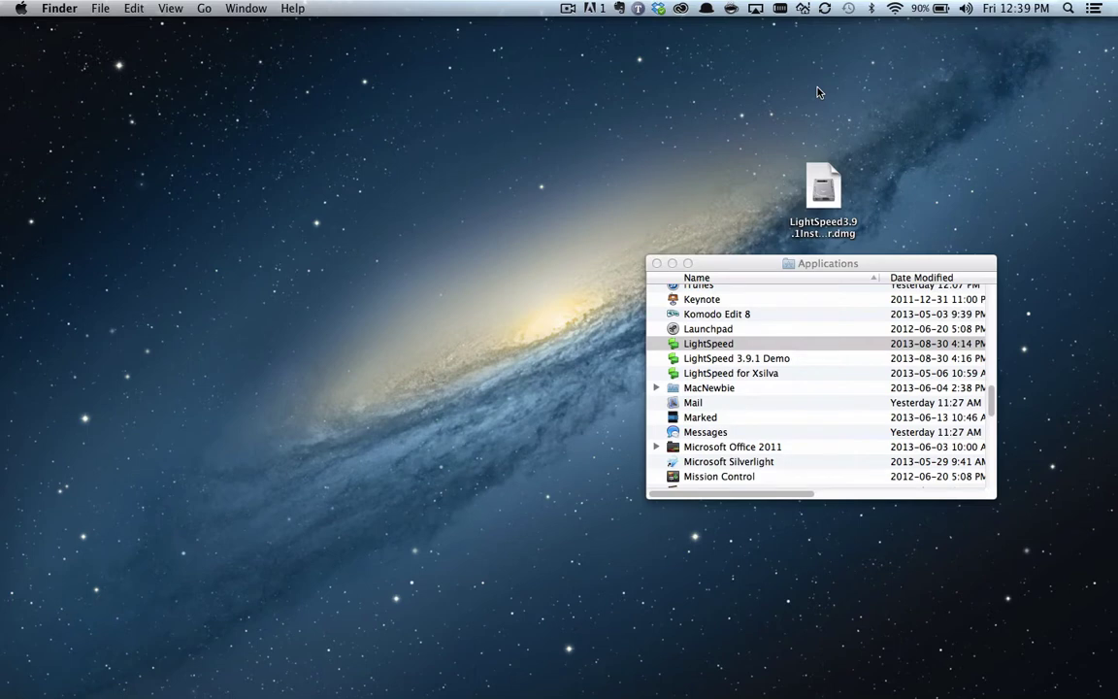
Open the installer disk image and copy LightSpeed into Applications, replacing the older copy
{"action": "double_click", "coordinate": [827, 188]}
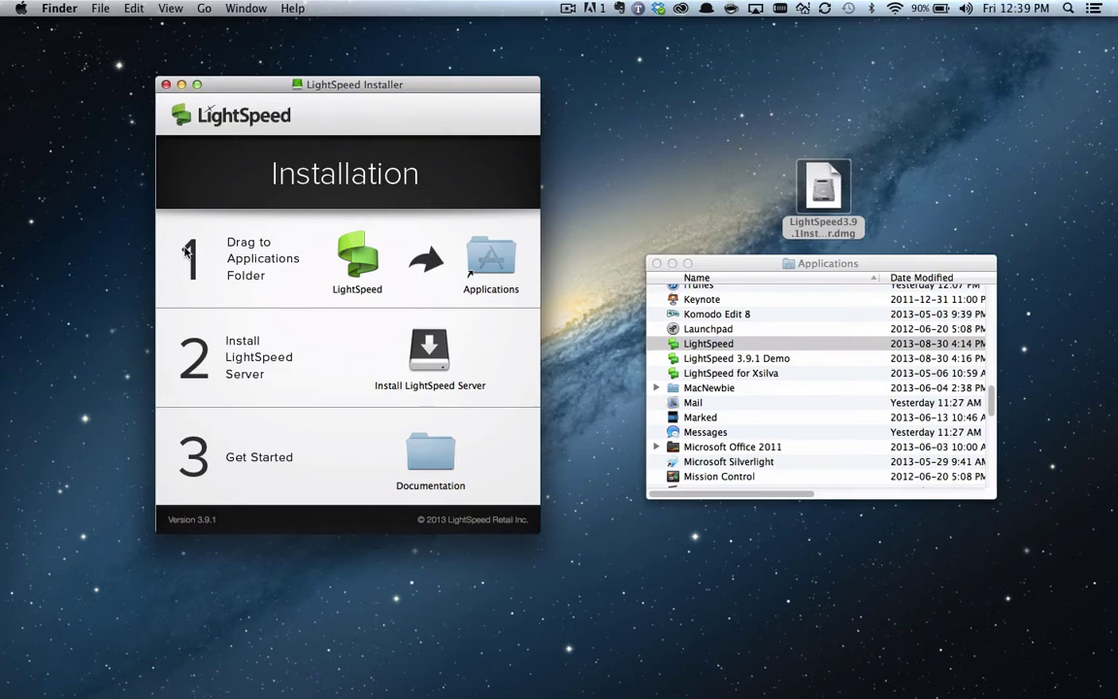
{"action": "left_click", "coordinate": [358, 260]}
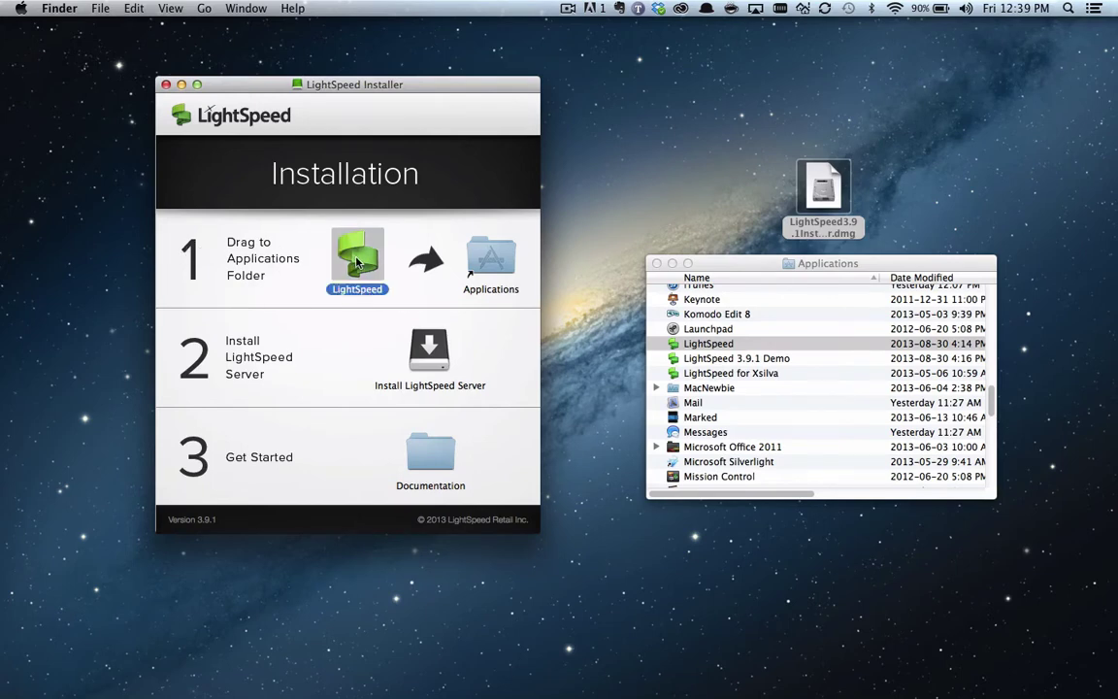
{"action": "left_click_drag", "start_coordinate": [358, 260], "coordinate": [486, 269]}
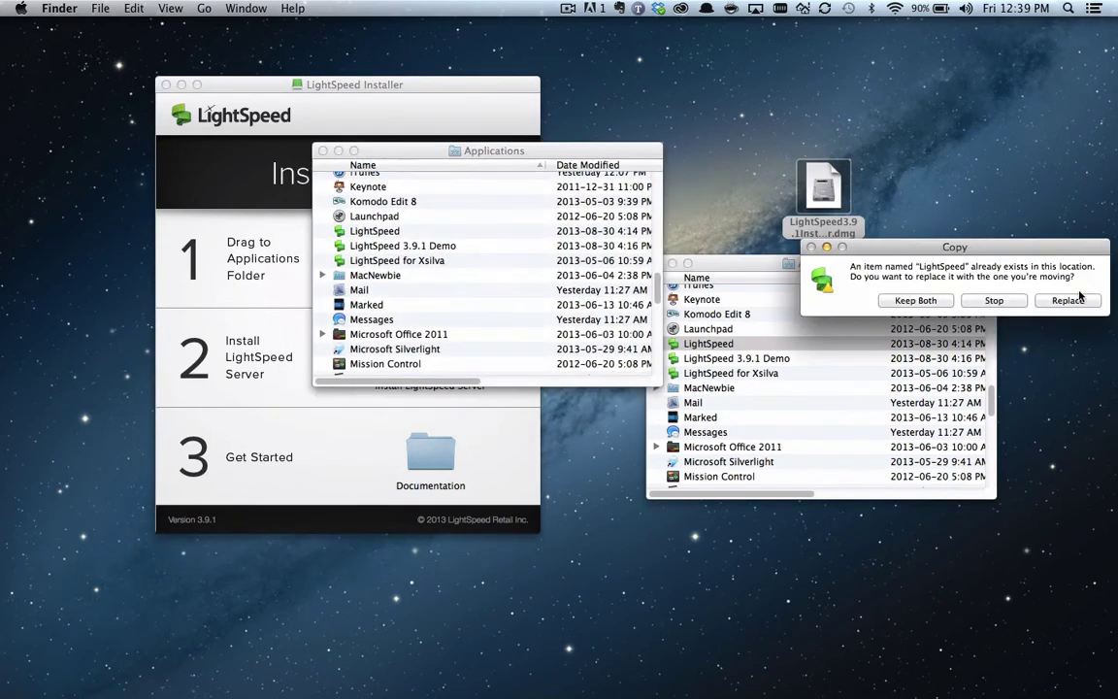
{"action": "left_click", "coordinate": [1069, 300]}
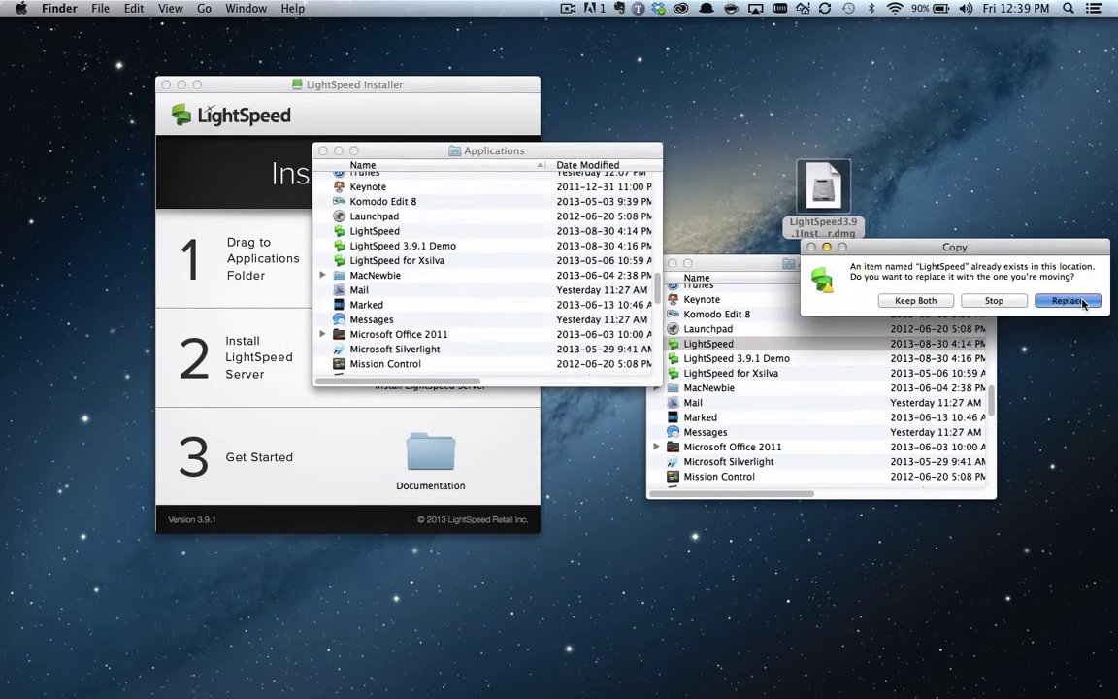
{"action": "left_click", "coordinate": [328, 155]}
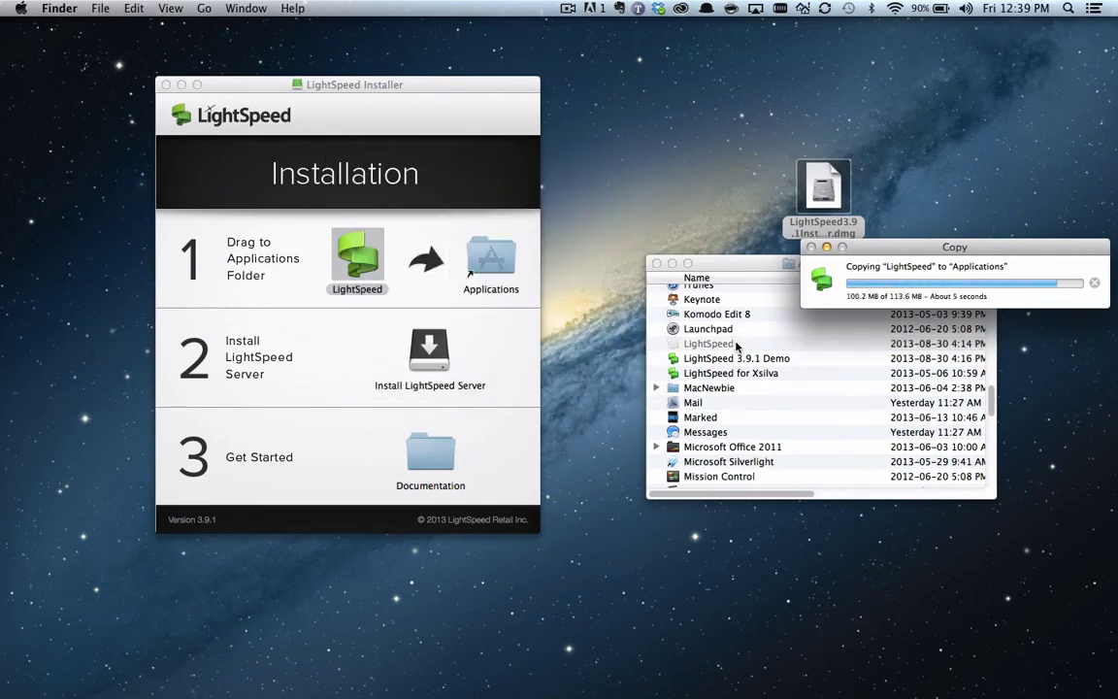
{"action": "scroll", "coordinate": [741, 359], "scroll_direction": "down", "scroll_amount": 3}
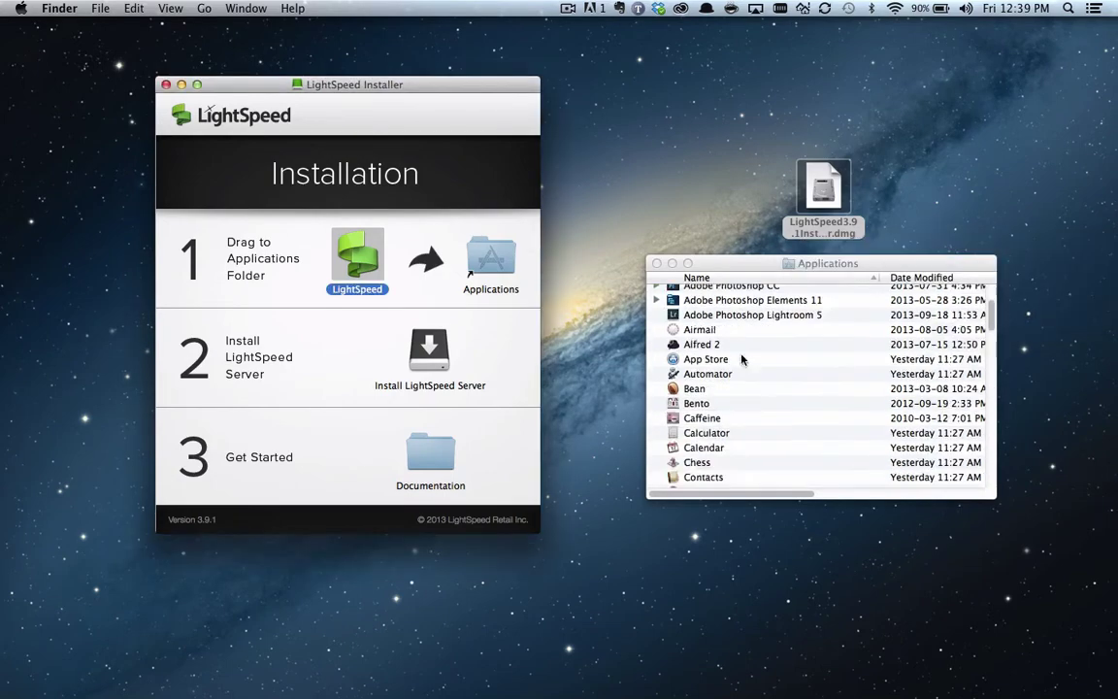
{"action": "scroll", "coordinate": [741, 359], "scroll_direction": "down", "scroll_amount": 10}
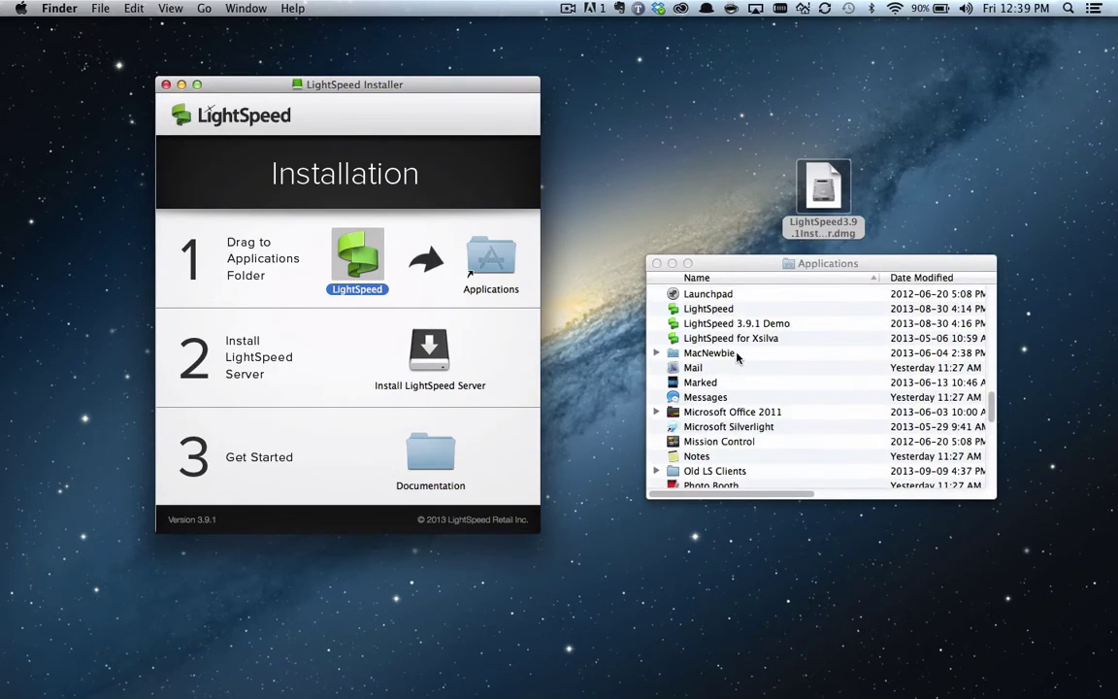
{"action": "mouse_move", "coordinate": [1114, 320]}
Launch Install LightSpeed Server, allowing it to open and dismissing the battery warning
{"action": "left_click", "coordinate": [313, 318]}
{"action": "left_click", "coordinate": [429, 348]}
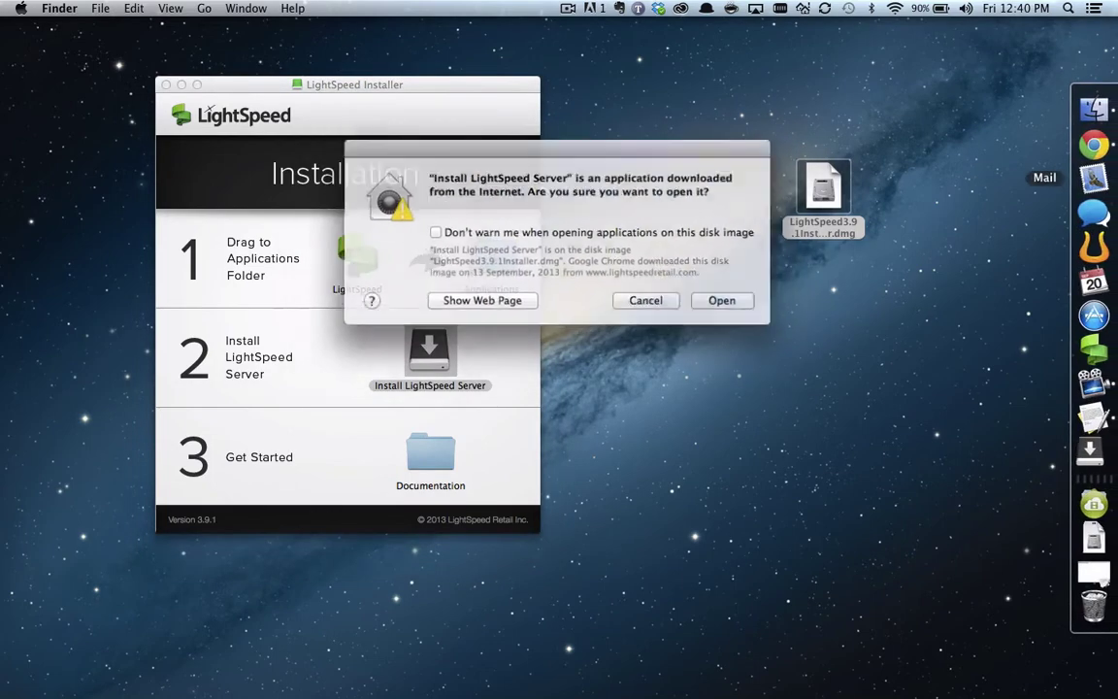
{"action": "left_click", "coordinate": [718, 299]}
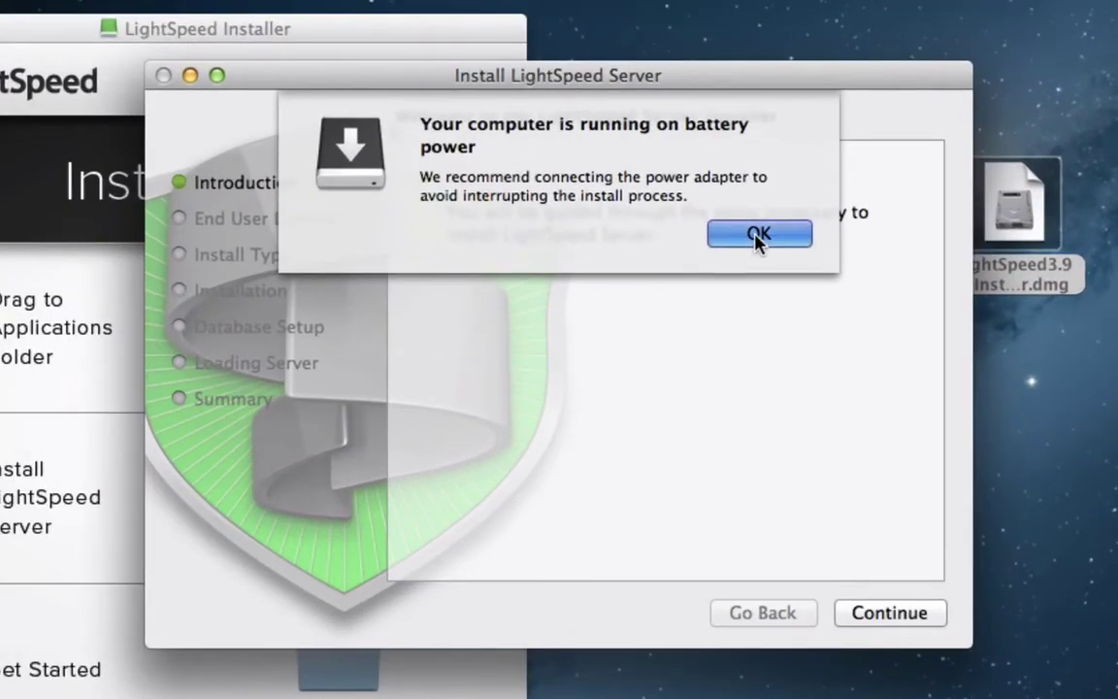
{"action": "left_click", "coordinate": [758, 236]}
Continue past the introduction and agree to the license terms
{"action": "left_click", "coordinate": [893, 619]}
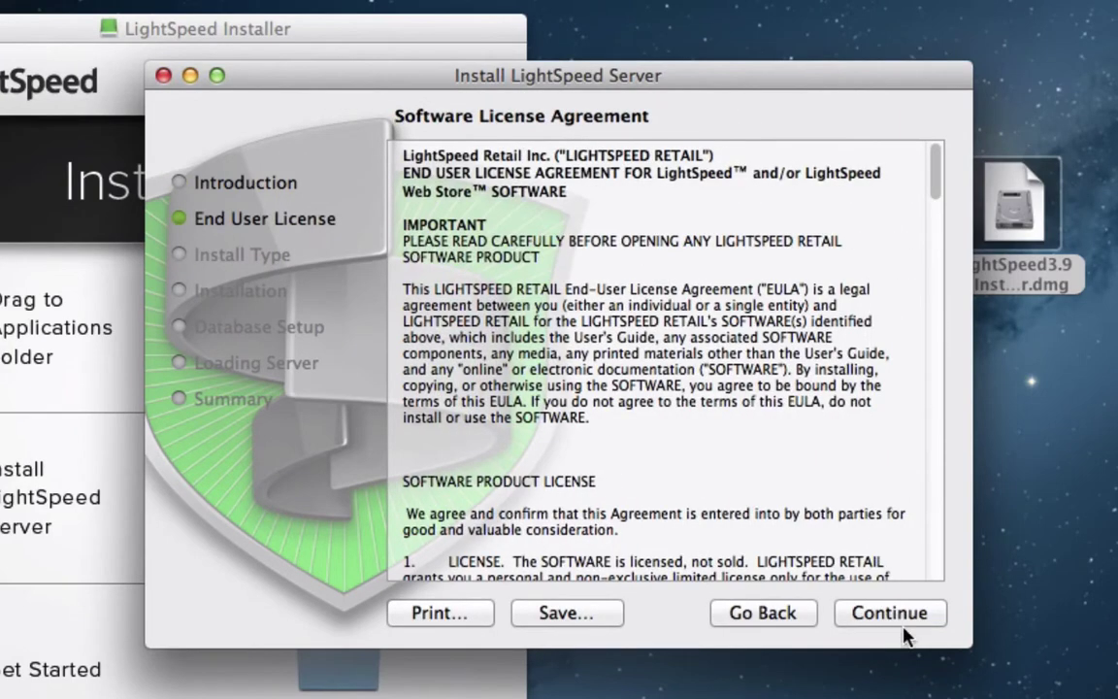
{"action": "left_click", "coordinate": [901, 622]}
{"action": "left_click", "coordinate": [794, 255]}
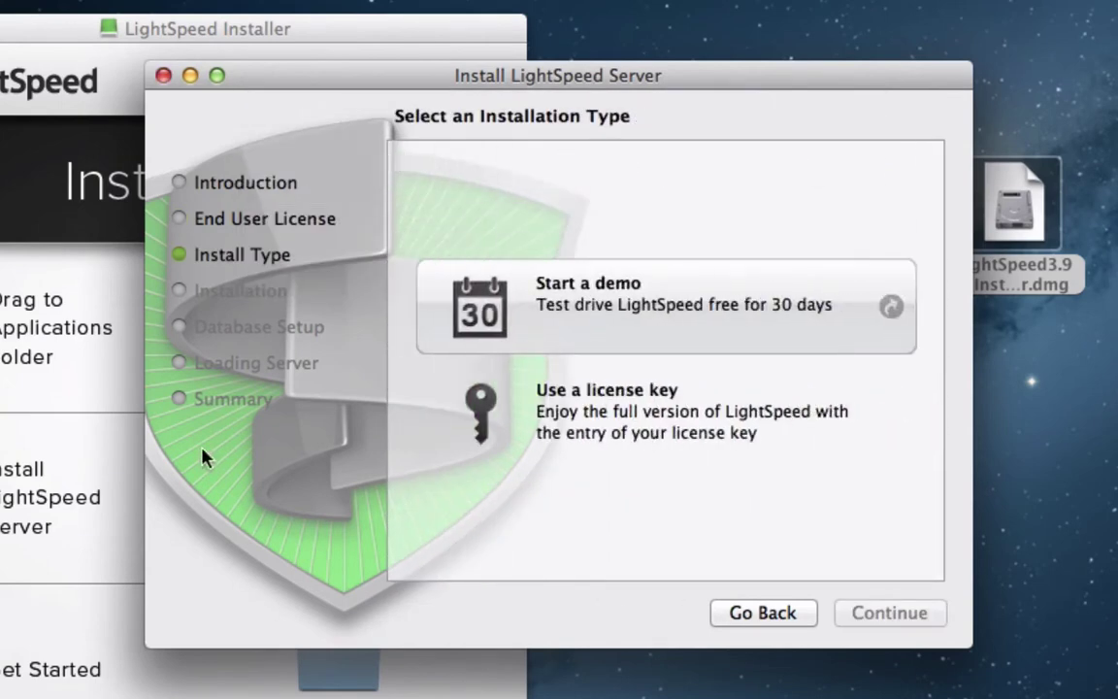
Choose license-key installation, paste the key and submit it for validation
{"action": "left_click", "coordinate": [650, 429]}
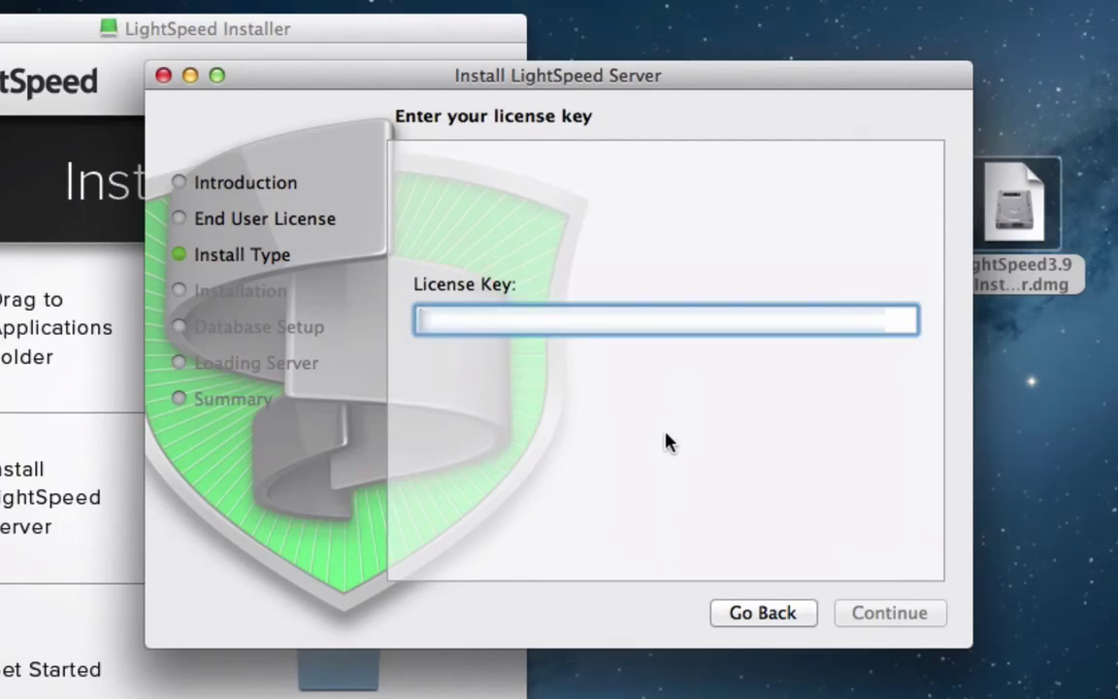
{"action": "key", "text": "super+v"}
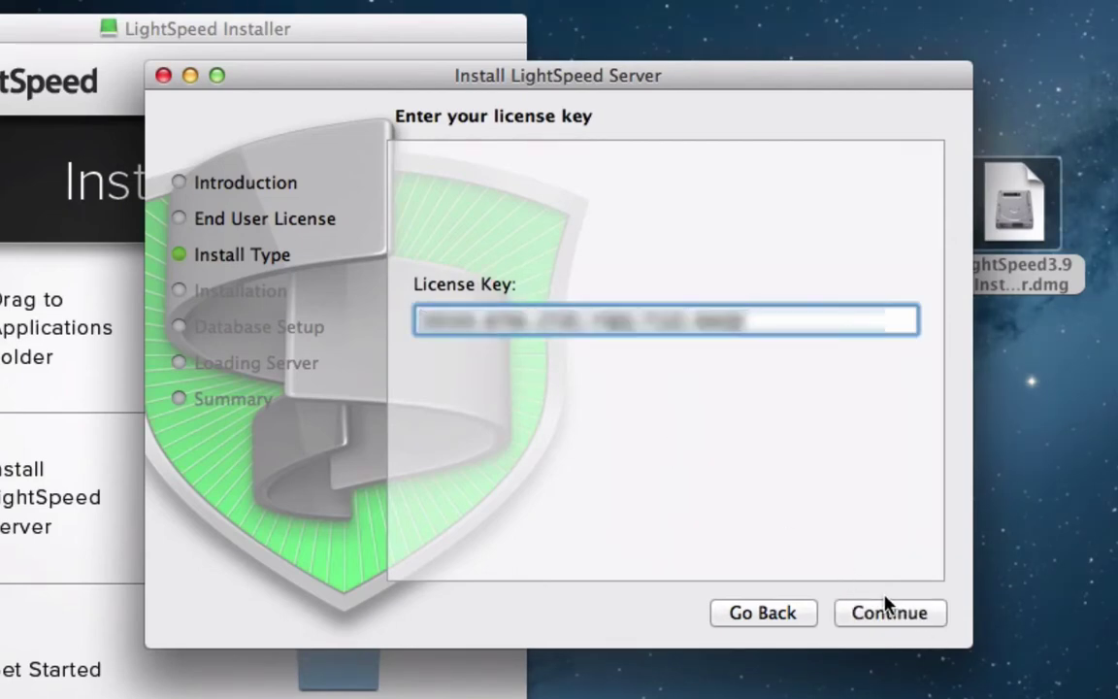
{"action": "left_click", "coordinate": [887, 611]}
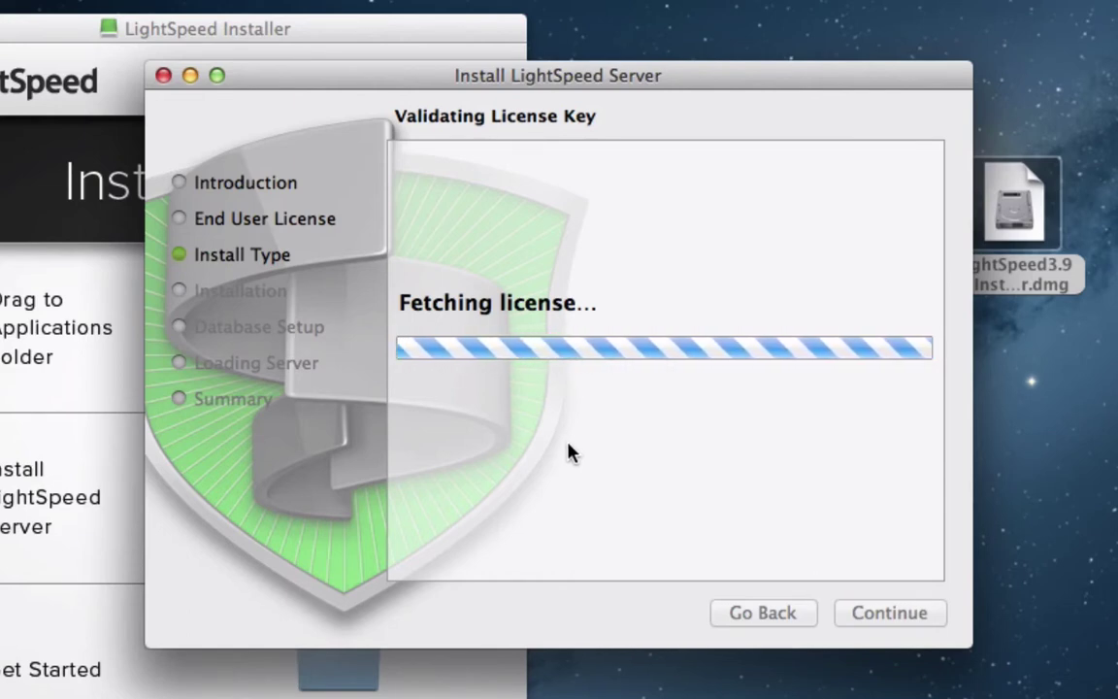
Install the server, authorizing the helper tool with the admin password, then finish
{"action": "left_click", "coordinate": [898, 616]}
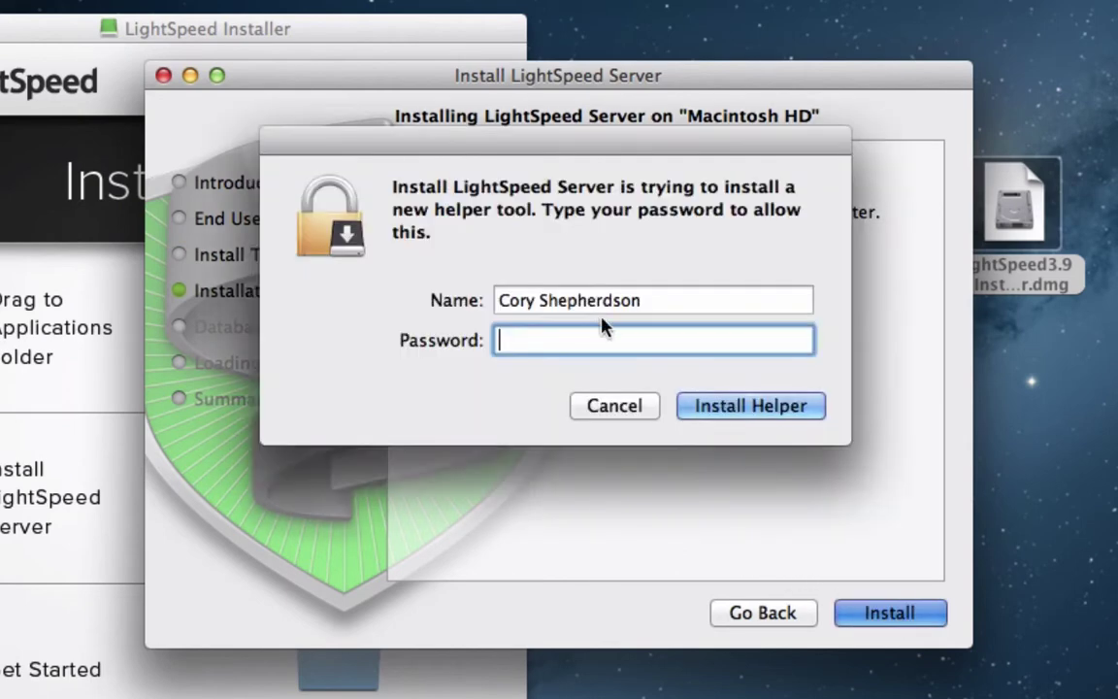
{"action": "type", "text": "•••••••"}
{"action": "key", "text": "BackSpace"}
{"action": "key", "text": "BackSpace"}
{"action": "key", "text": "BackSpace"}
{"action": "key", "text": "BackSpace"}
{"action": "key", "text": "BackSpace"}
{"action": "key", "text": "BackSpace"}
{"action": "key", "text": "BackSpace"}
{"action": "type", "text": "••••••••••••••••••••"}
{"action": "key", "text": "Return"}
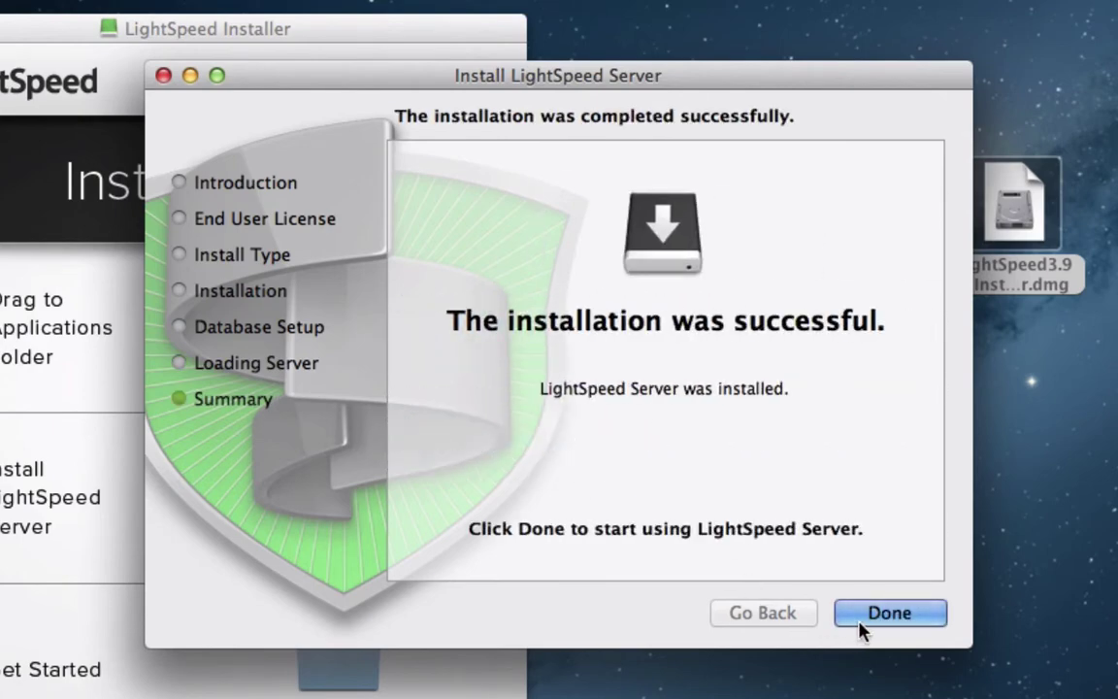
{"action": "left_click", "coordinate": [883, 620]}
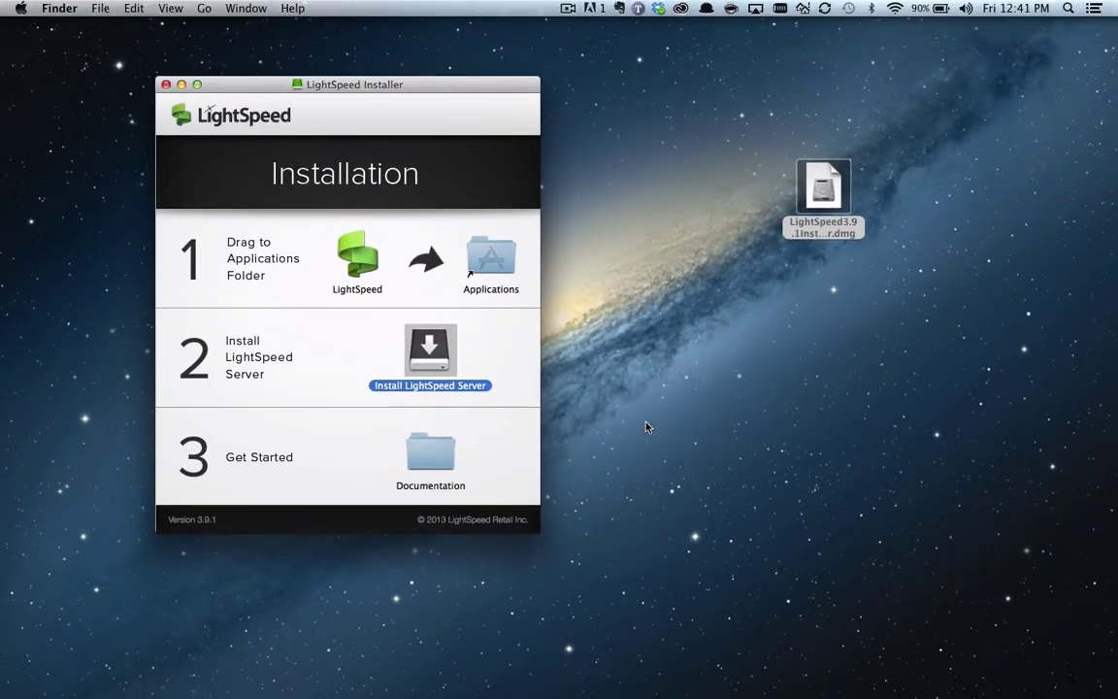
{"action": "double_click", "coordinate": [446, 448]}
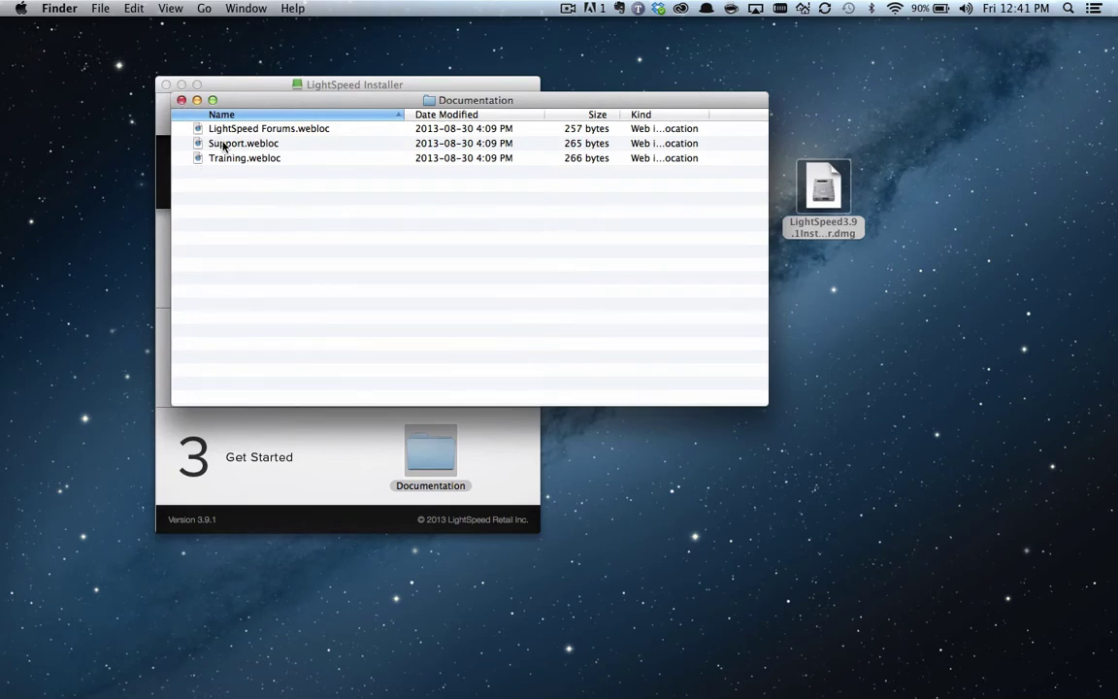
{"action": "left_click", "coordinate": [180, 100]}
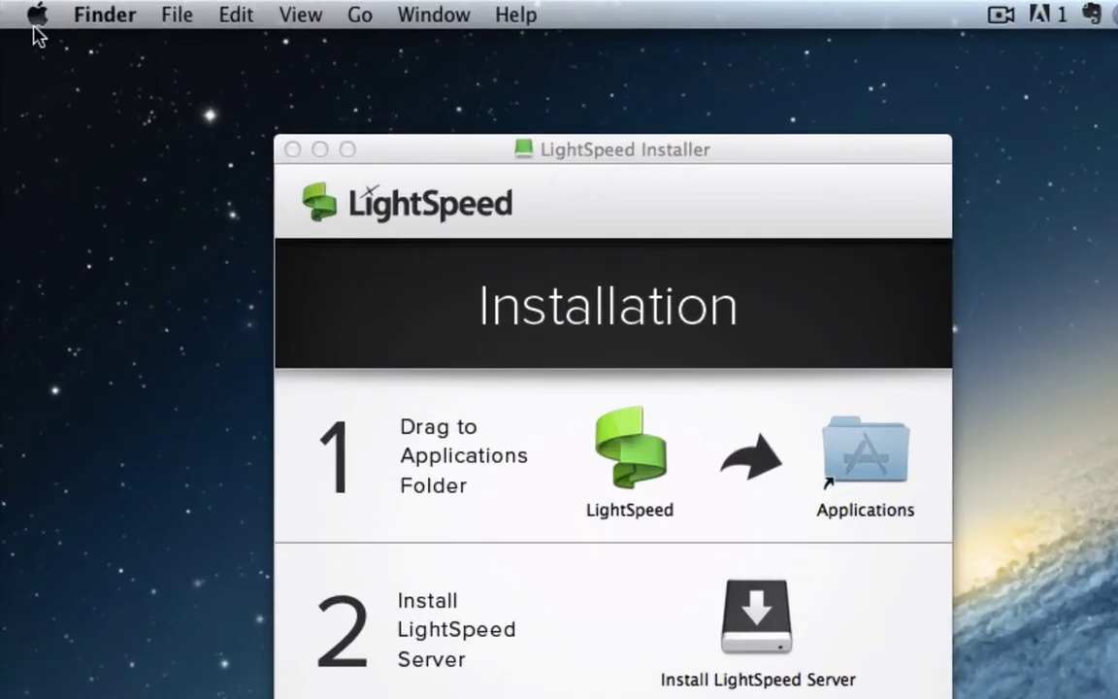
Open the LightSpeed Server pane in System Preferences and select the new server's license details
{"action": "left_click", "coordinate": [20, 8]}
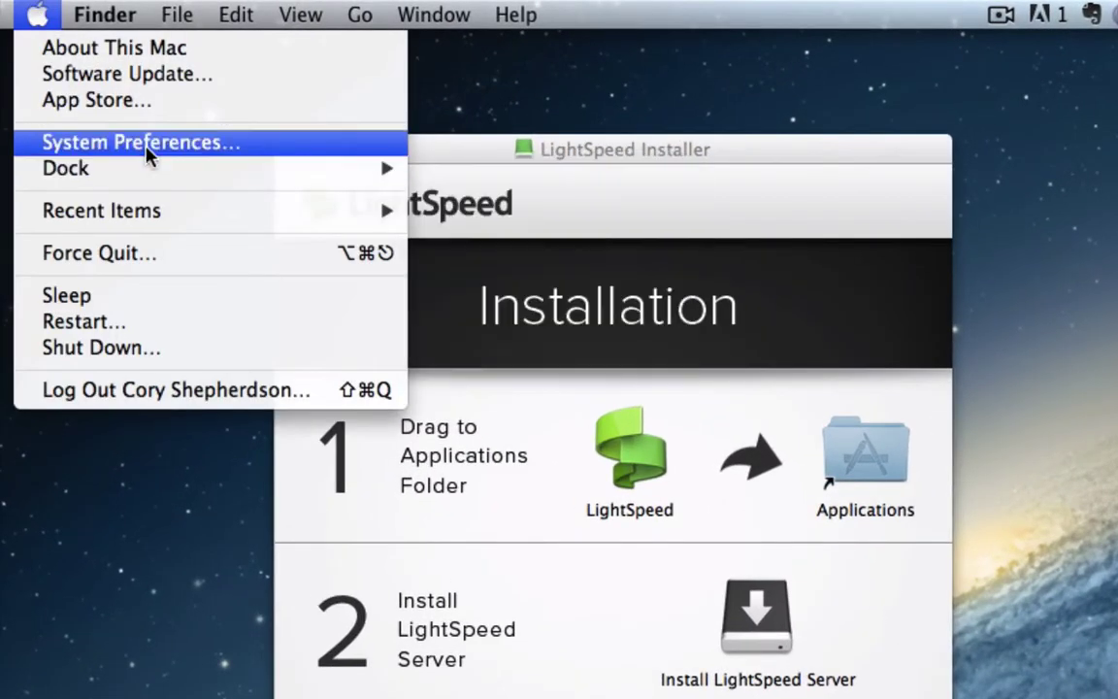
{"action": "left_click", "coordinate": [148, 145]}
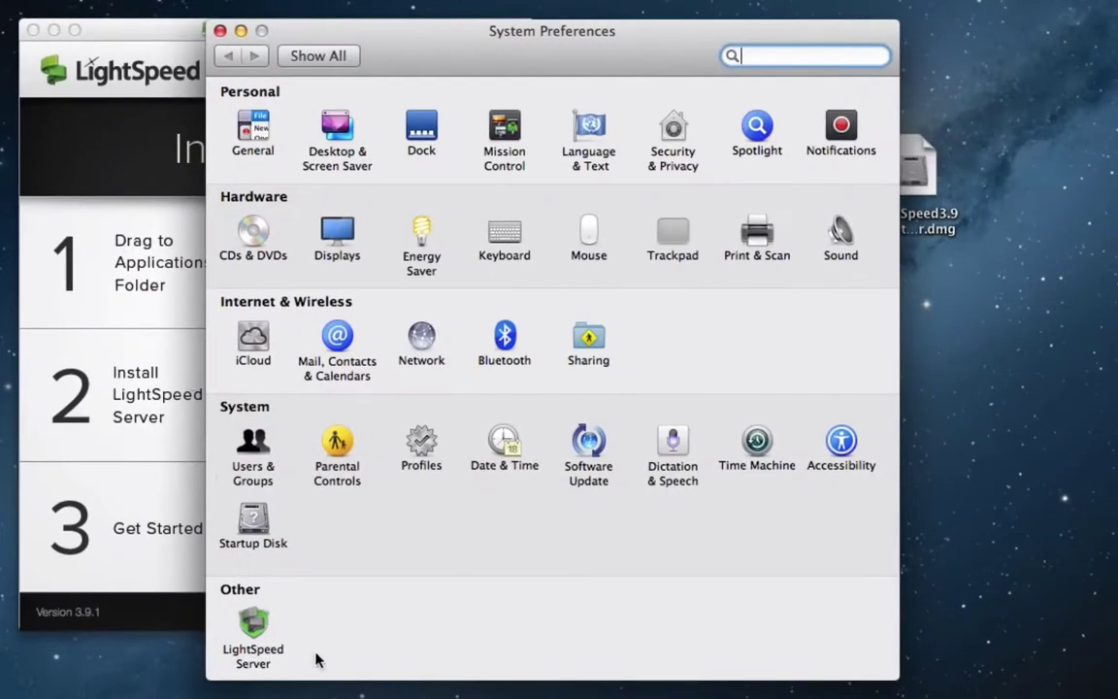
{"action": "left_click", "coordinate": [245, 622]}
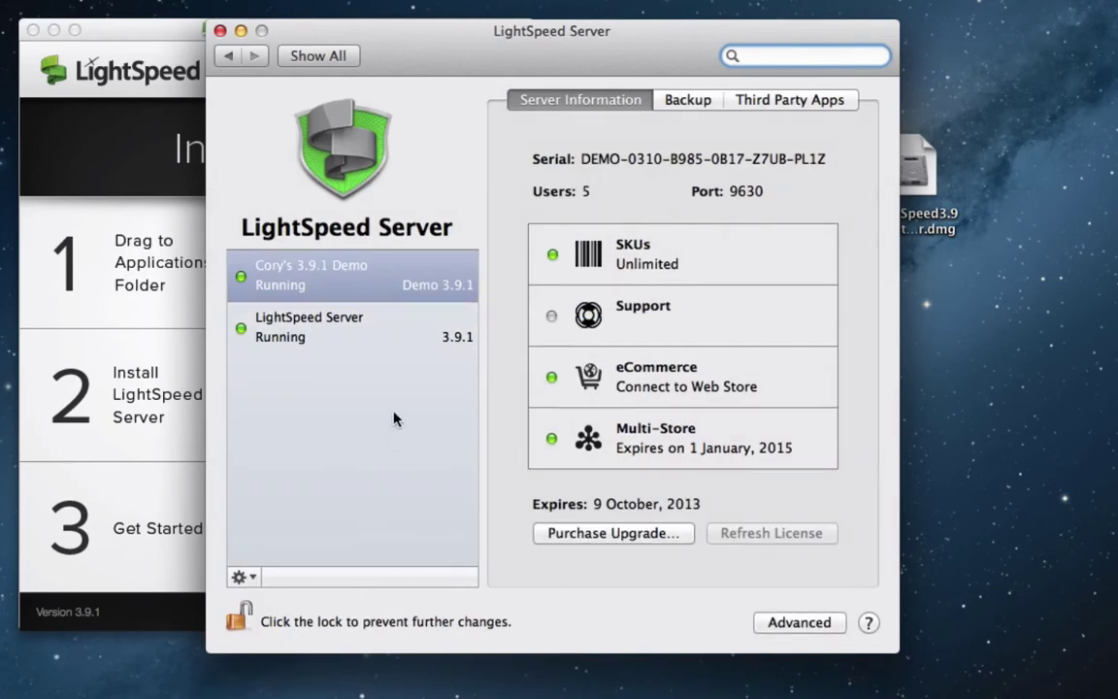
{"action": "left_click", "coordinate": [308, 326]}
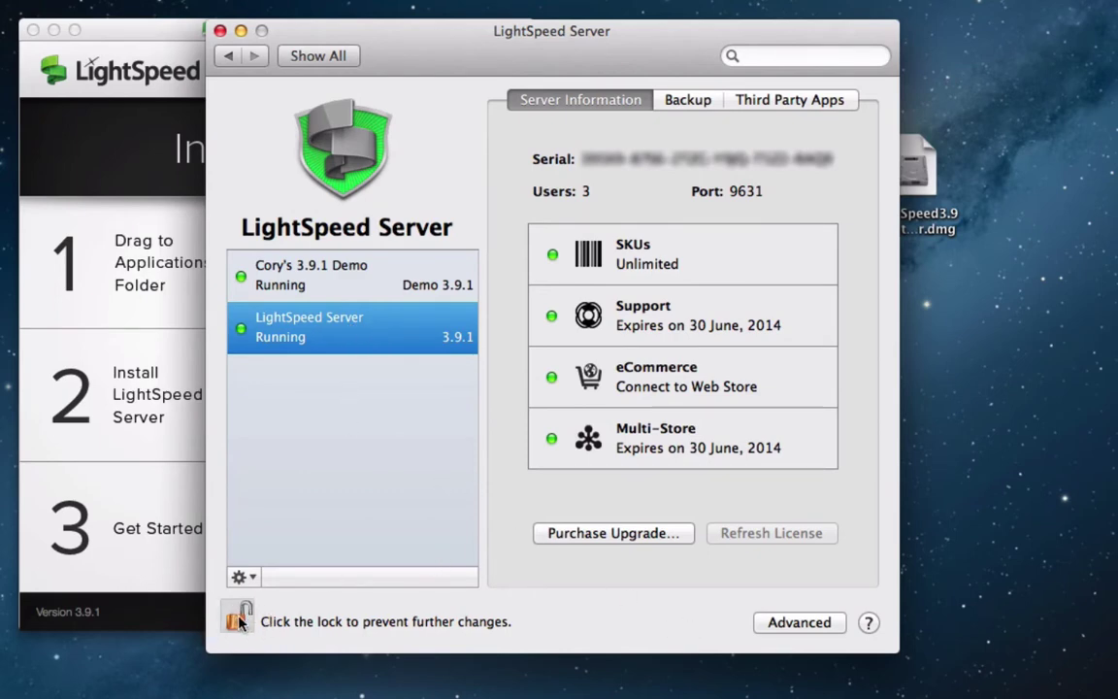
{"action": "left_click", "coordinate": [247, 577]}
Stop the new LightSpeed Server, authorizing with the admin password
{"action": "left_click", "coordinate": [344, 579]}
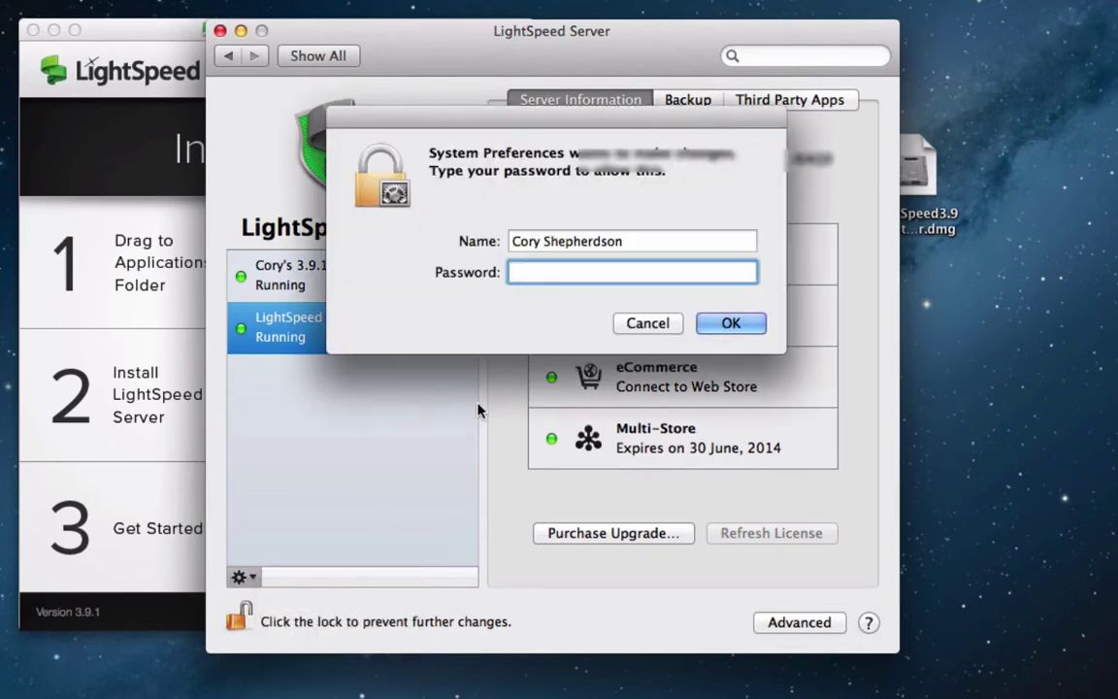
{"action": "type", "text": "••••••••••••••••••••••••••••"}
{"action": "key", "text": "Return"}
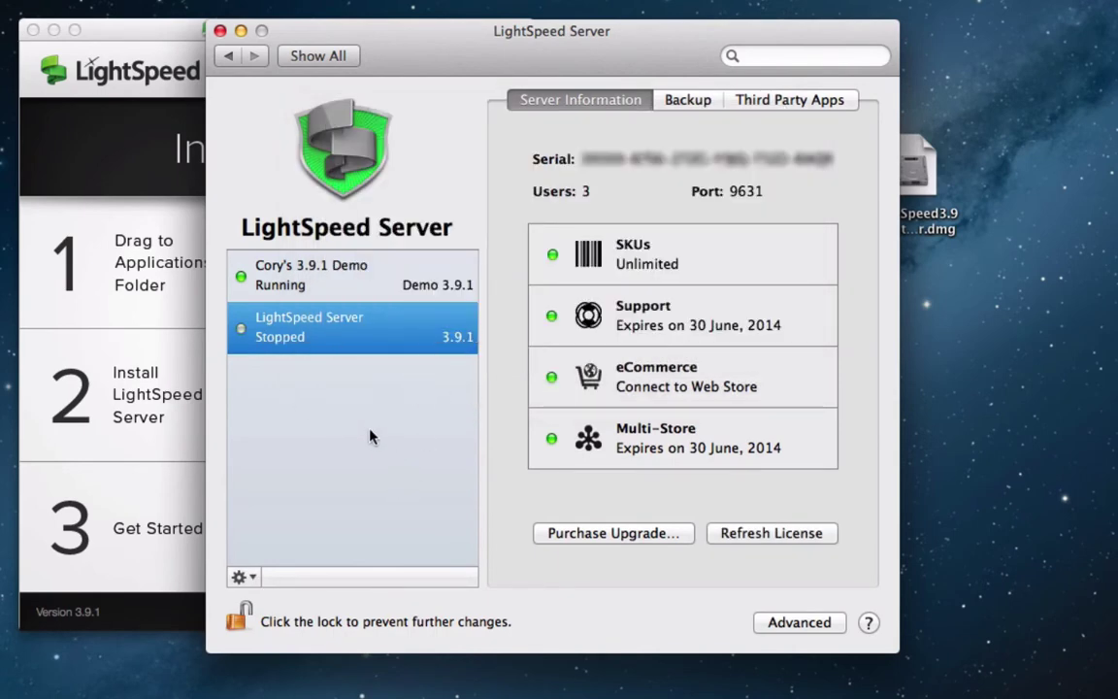
Rename the stopped server to a person's name followed by '3.9.1'
{"action": "right_click", "coordinate": [354, 327]}
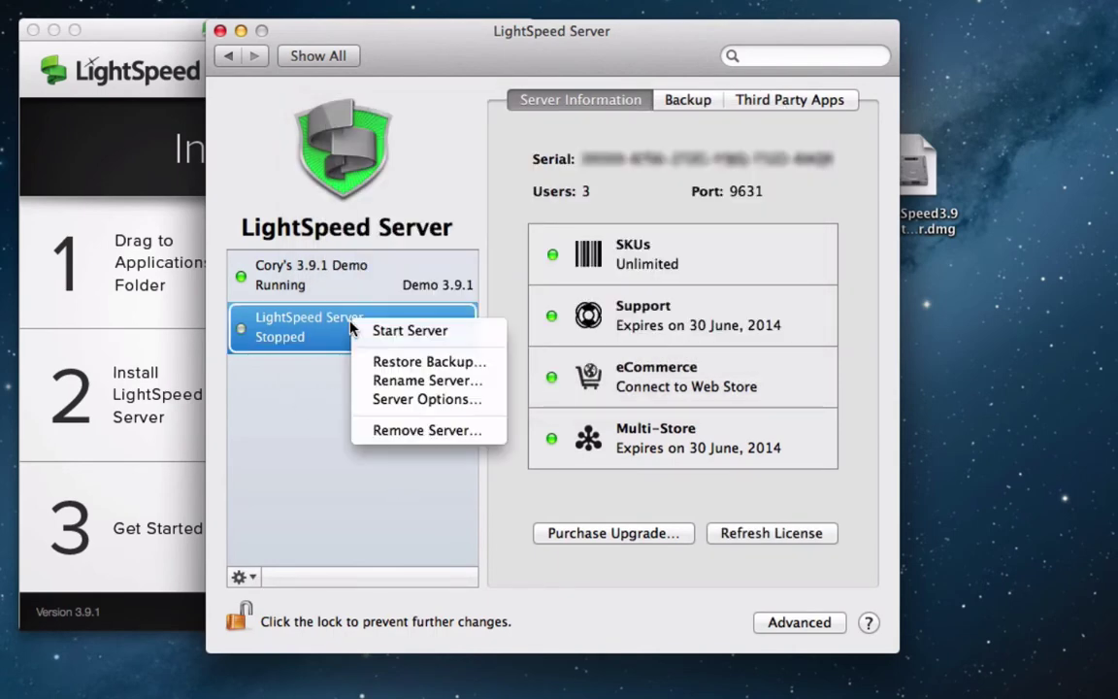
{"action": "left_click", "coordinate": [378, 381]}
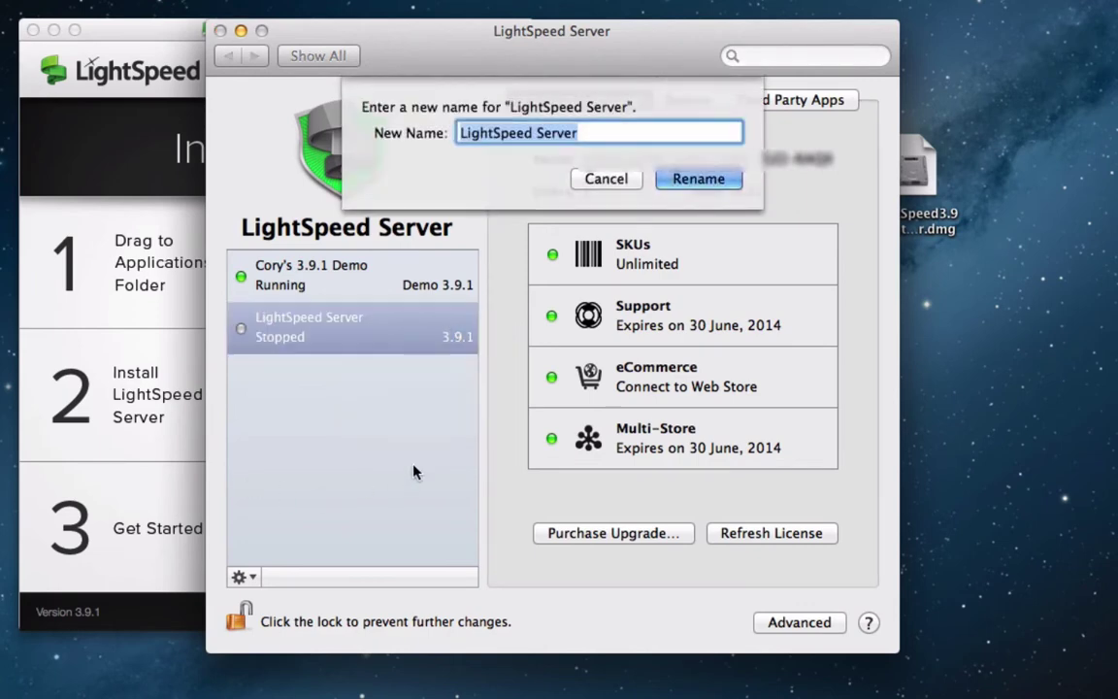
{"action": "type", "text": "Cory 3."}
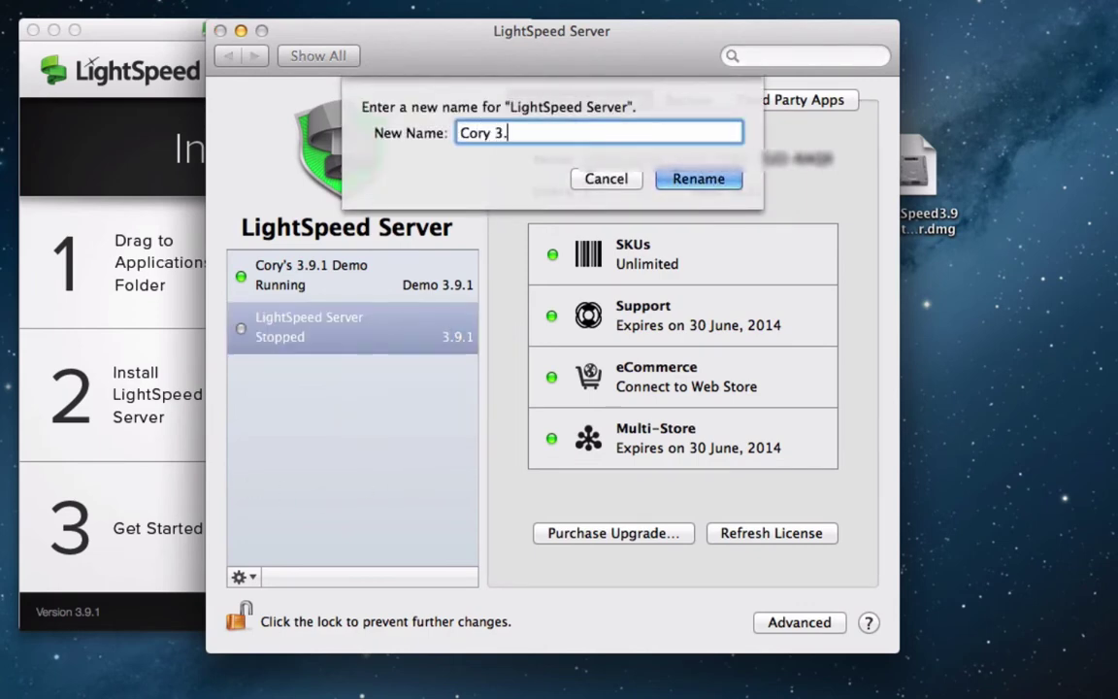
{"action": "type", "text": "9.1"}
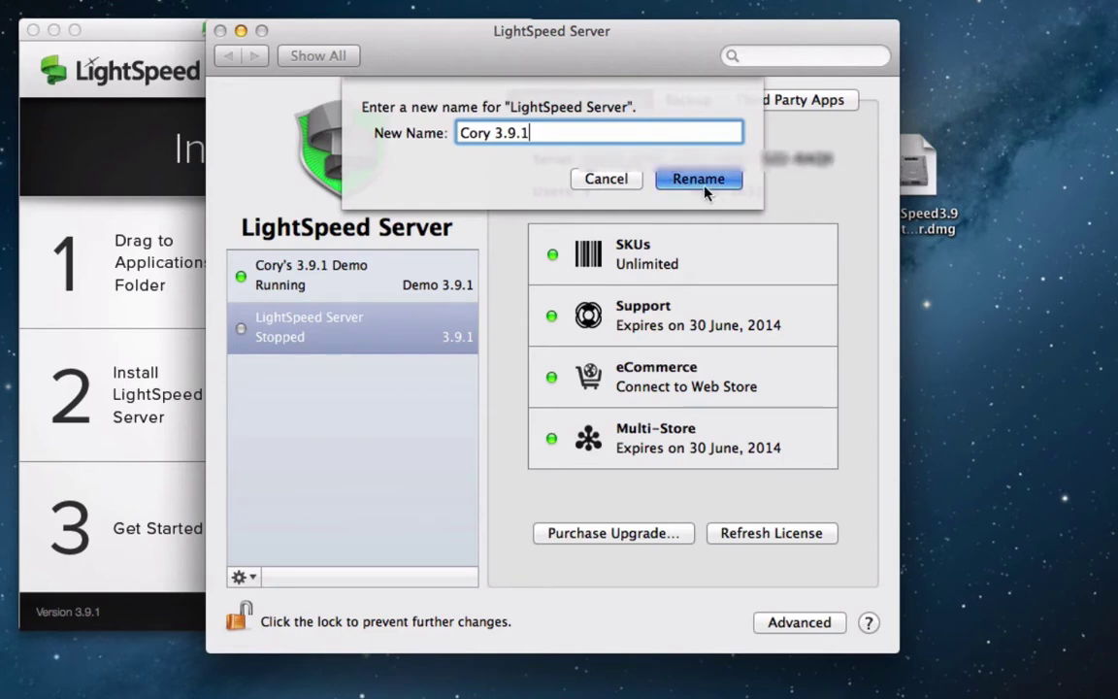
{"action": "left_click", "coordinate": [705, 186]}
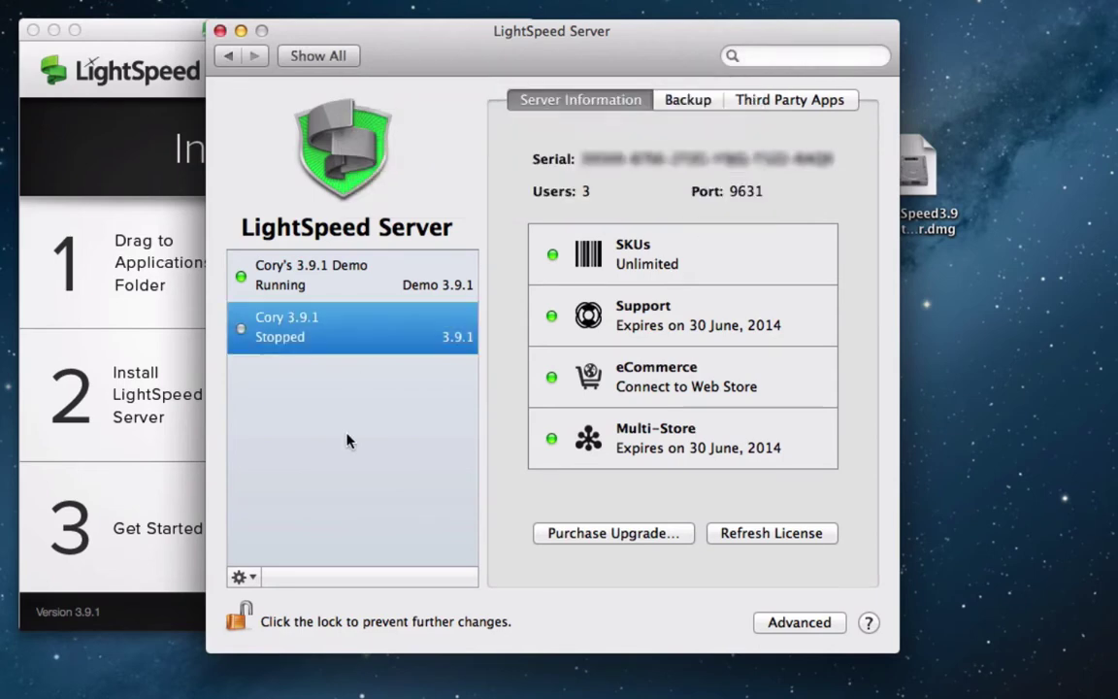
Start the renamed server, then close the LightSpeed Server pane and installer window
{"action": "right_click", "coordinate": [319, 315]}
{"action": "left_click", "coordinate": [393, 318]}
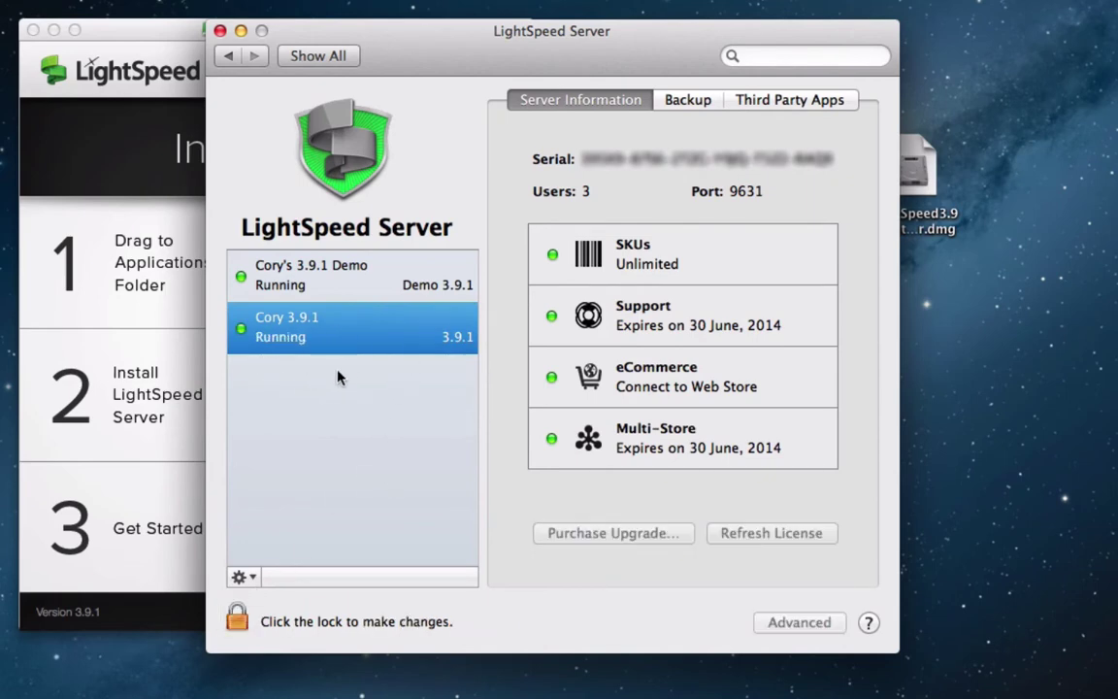
{"action": "left_click", "coordinate": [219, 30]}
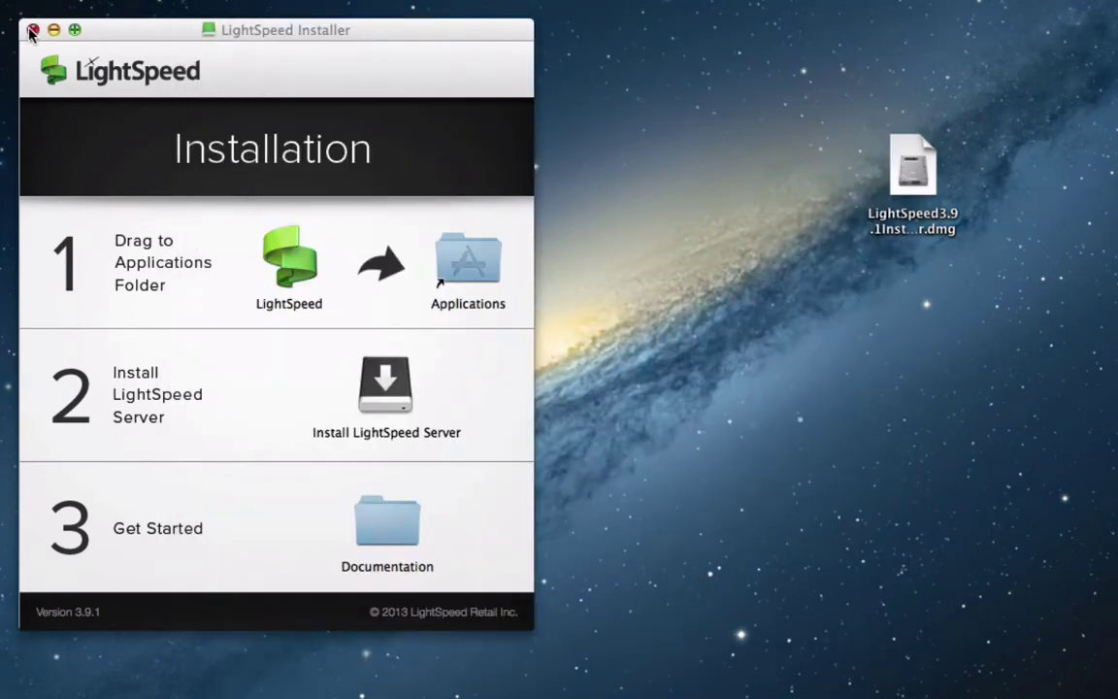
{"action": "left_click", "coordinate": [32, 32]}
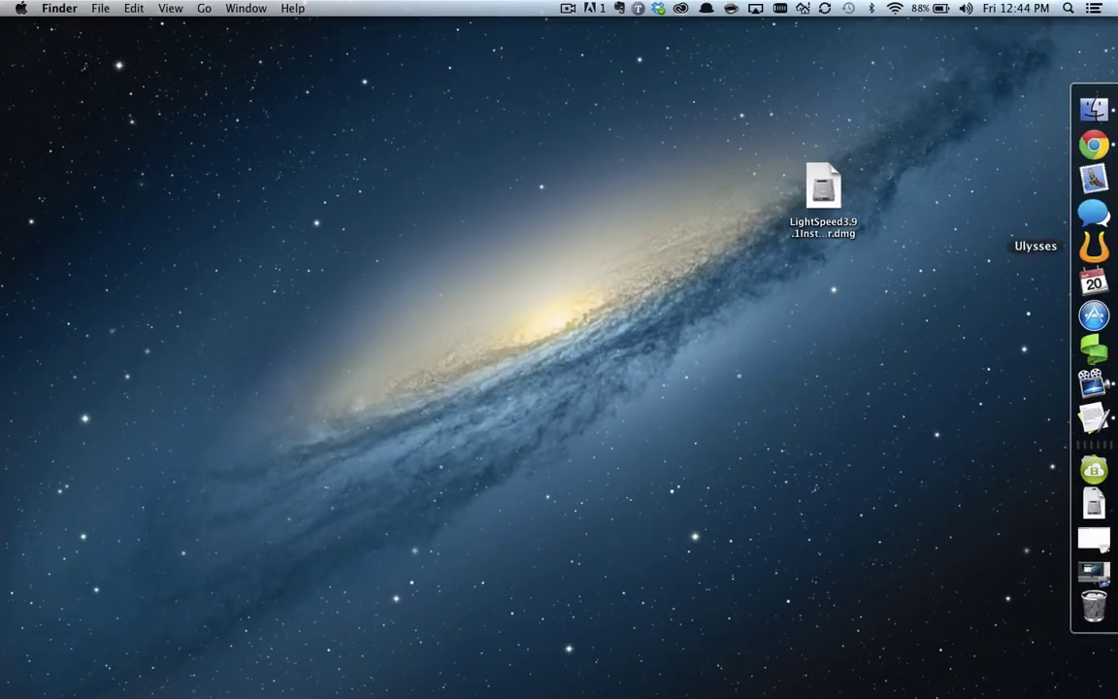
Launch LightSpeed, pick the 3.9.1 server, and connect with the default admin username and password
{"action": "left_click", "coordinate": [1102, 357]}
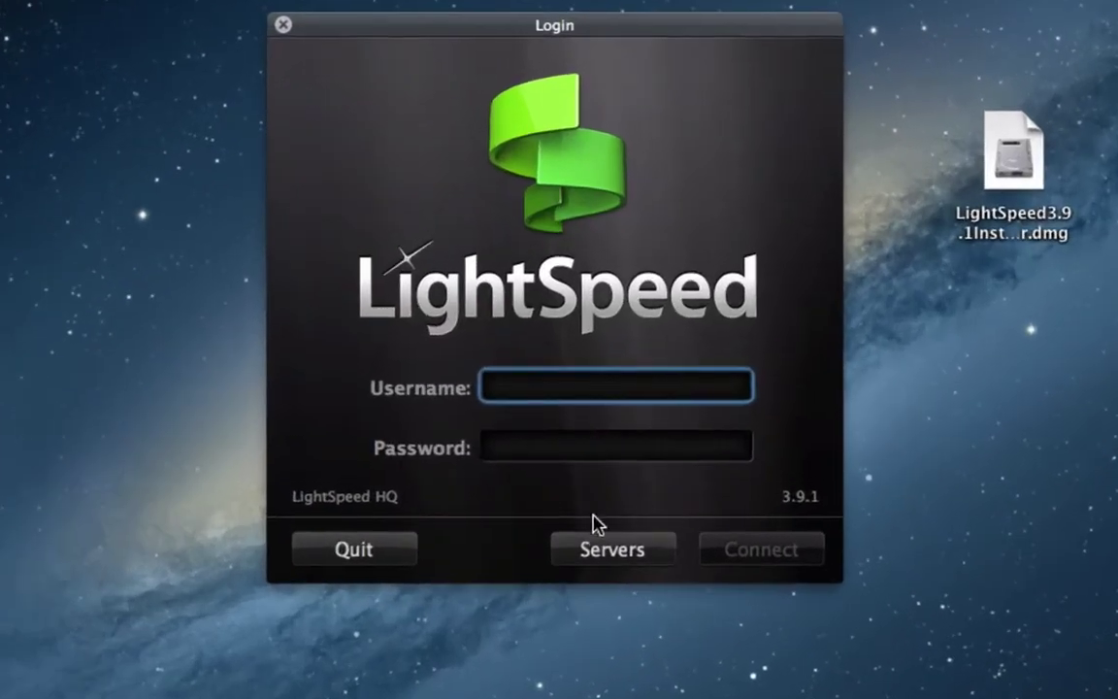
{"action": "left_click", "coordinate": [606, 546]}
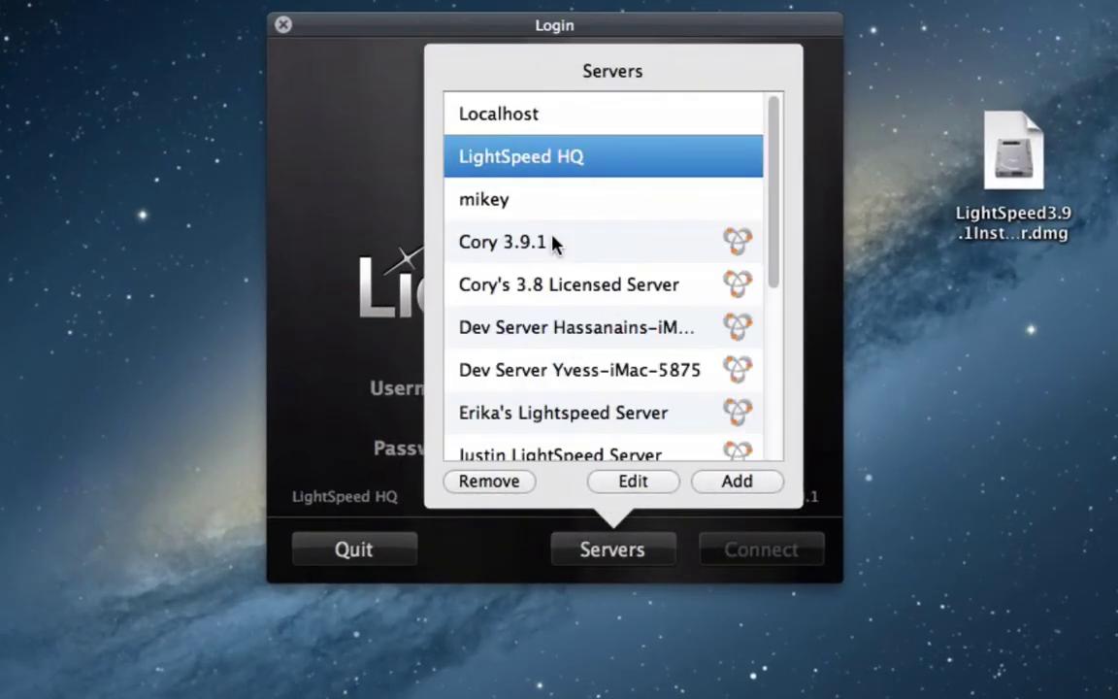
{"action": "left_click", "coordinate": [552, 242]}
{"action": "key", "text": "Return"}
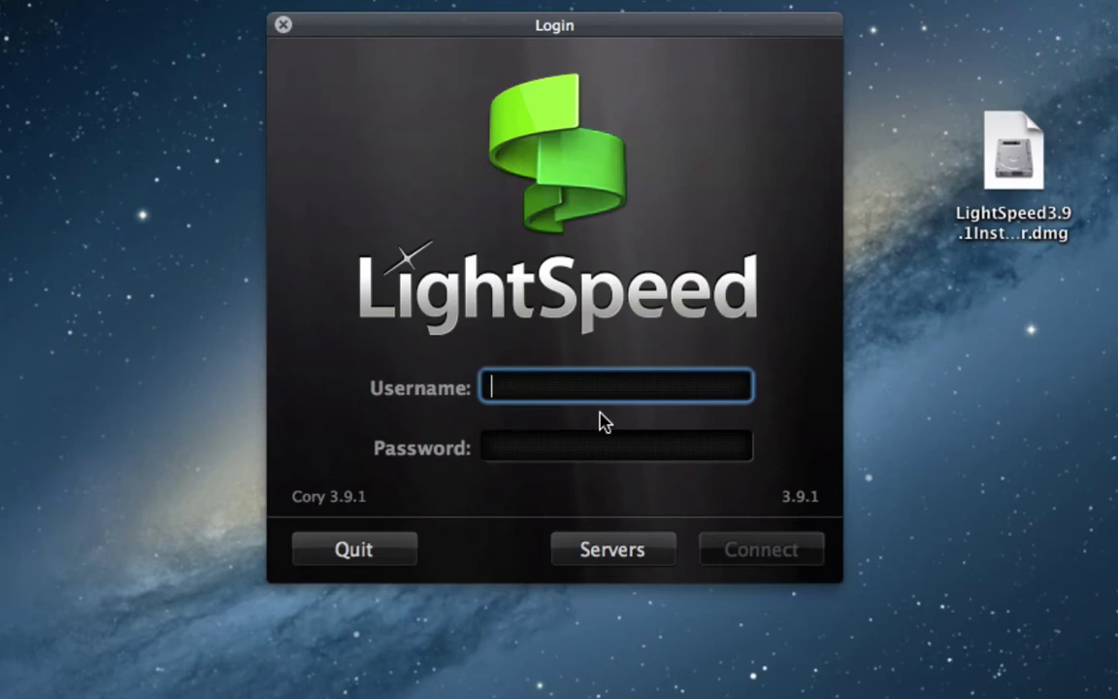
{"action": "type", "text": "lightspeed"}
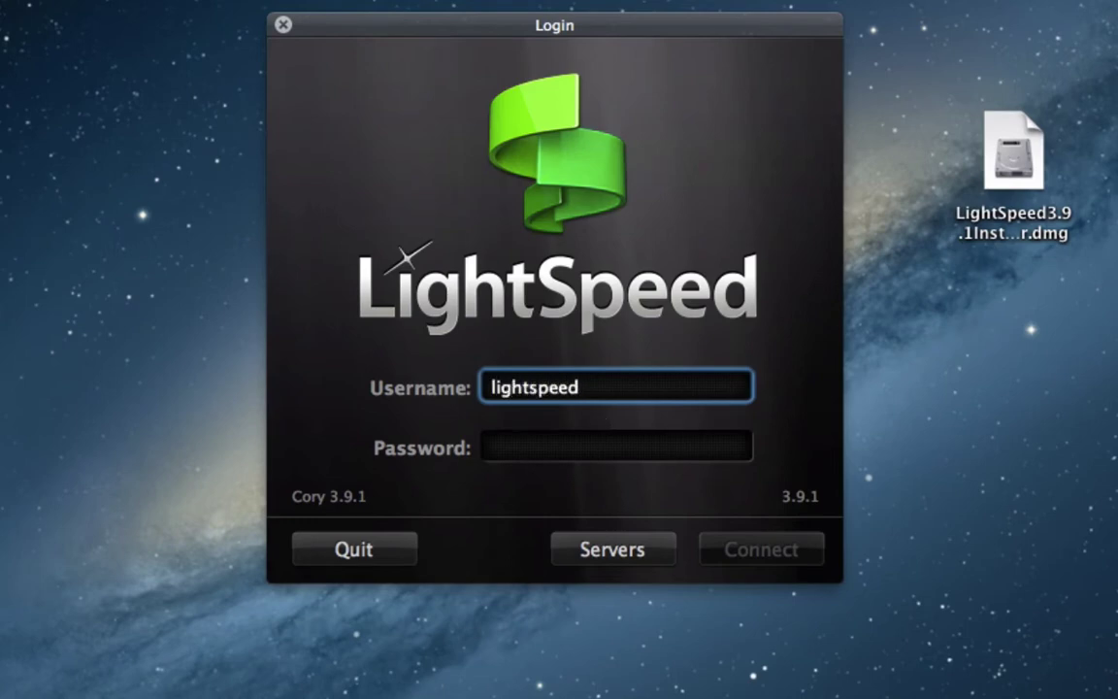
{"action": "key", "text": "Tab"}
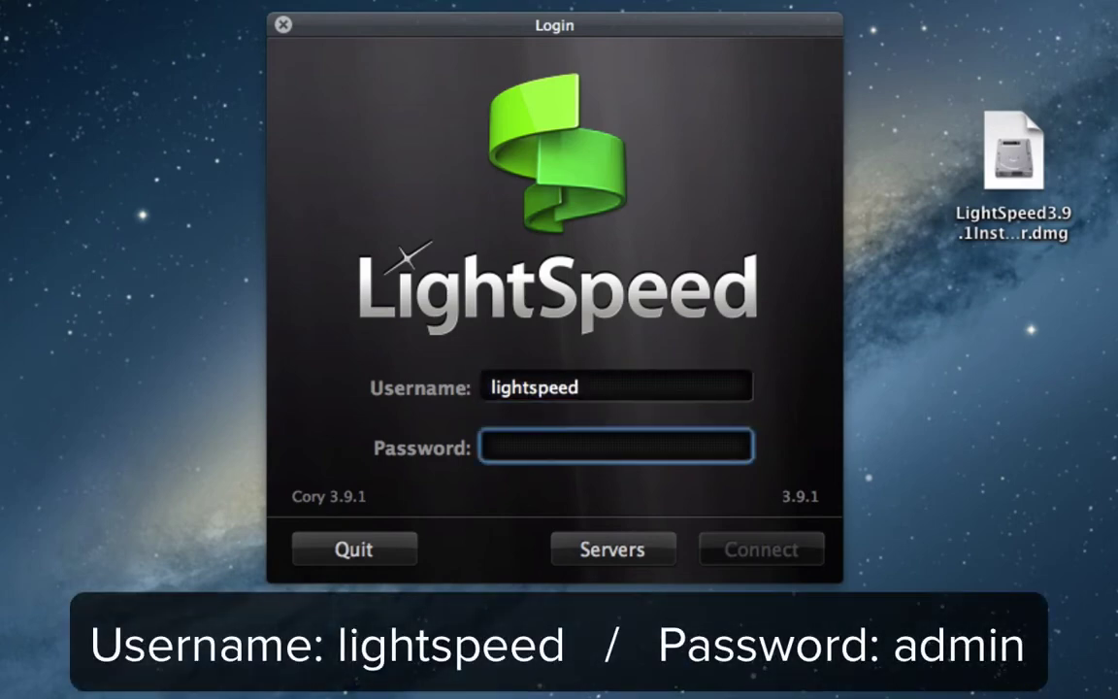
{"action": "type", "text": "a"}
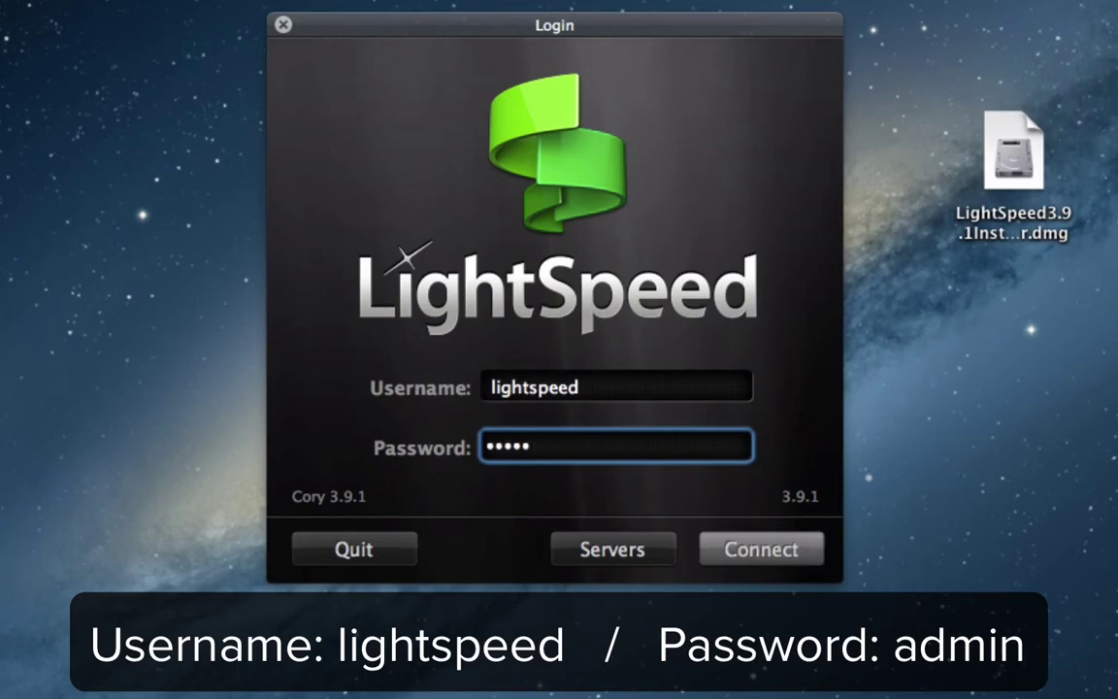
{"action": "left_click", "coordinate": [773, 549]}
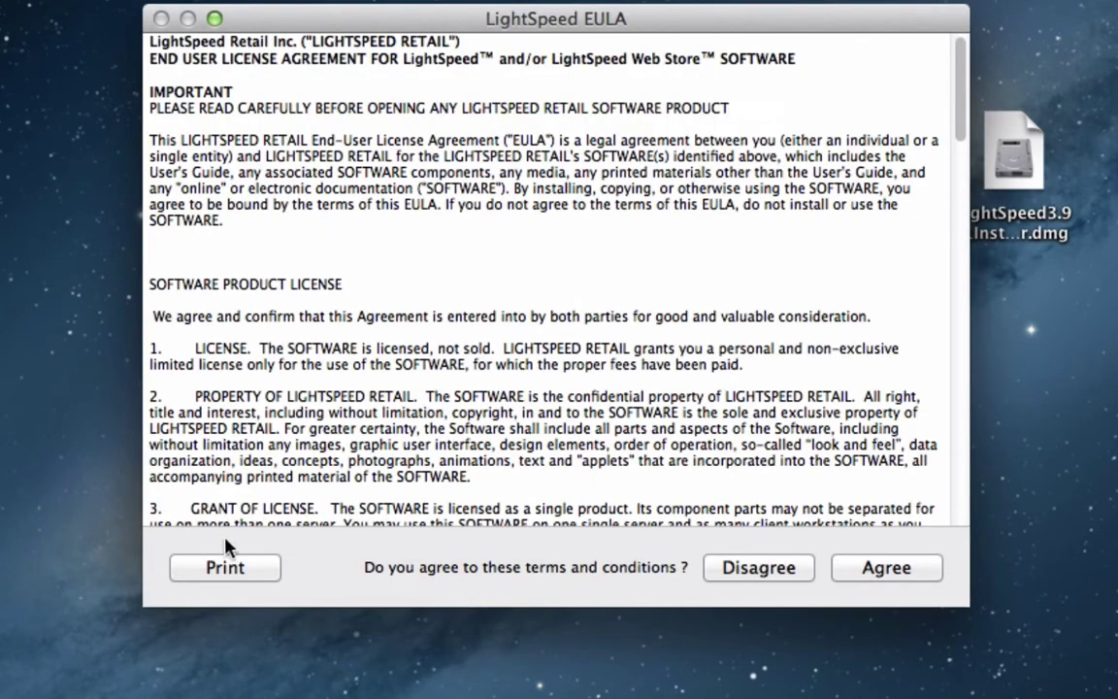
Agree to the LightSpeed EULA terms
{"action": "left_click", "coordinate": [886, 567]}
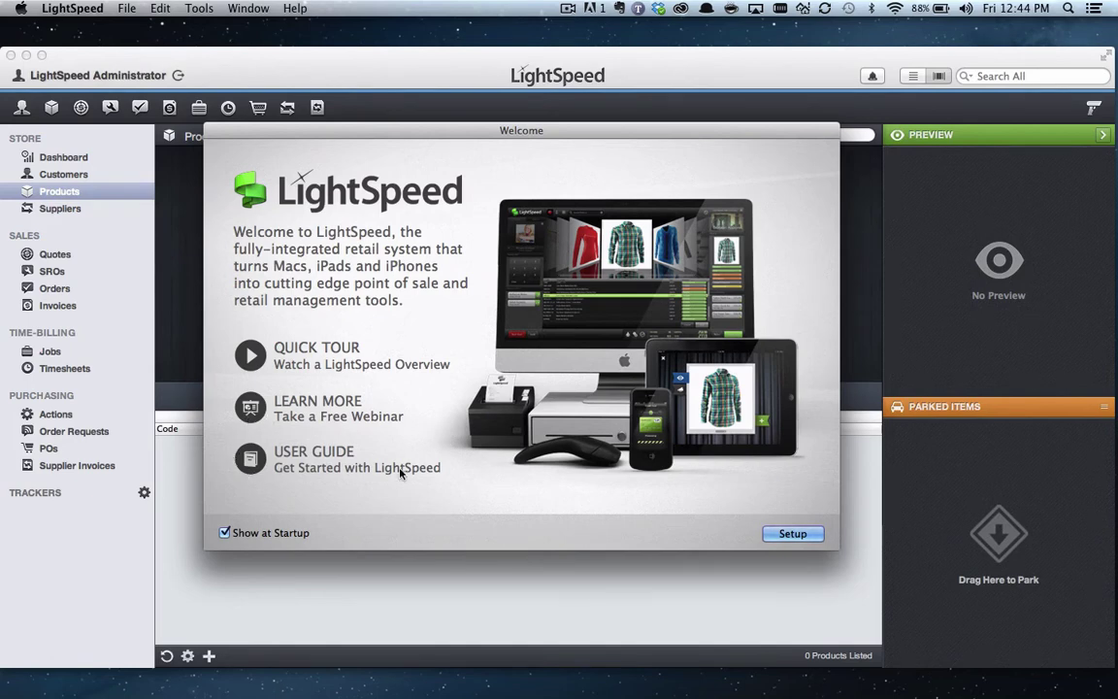
Start Setup from the Welcome dialog and move on to the Step 1 company info form
{"action": "left_click", "coordinate": [813, 538]}
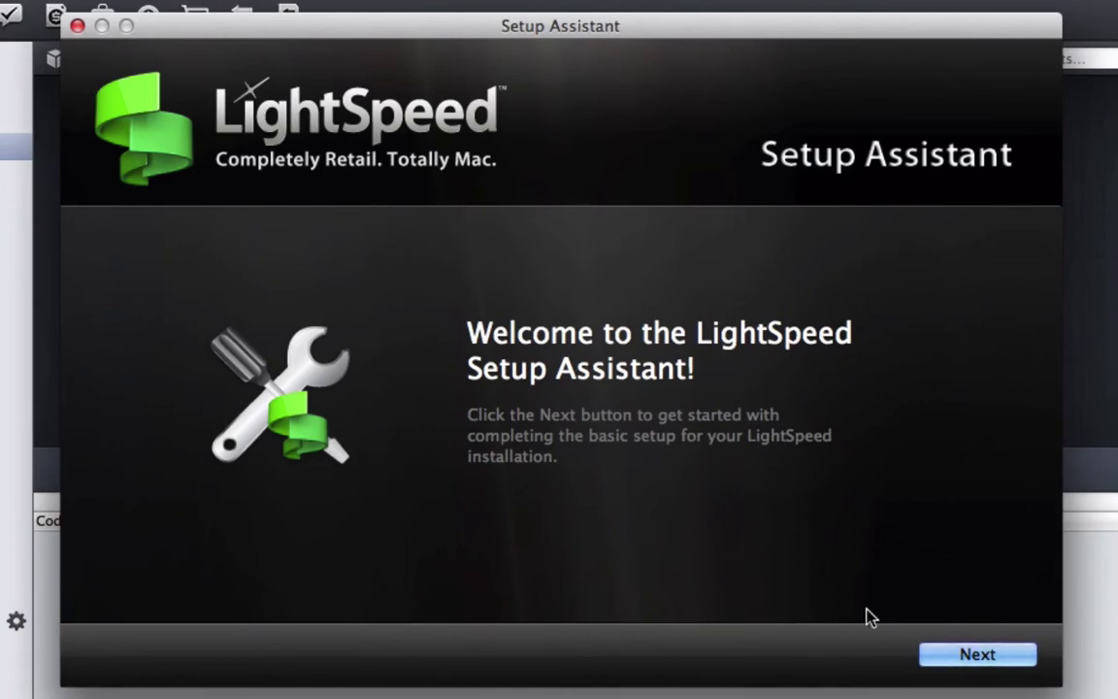
{"action": "left_click", "coordinate": [1009, 662]}
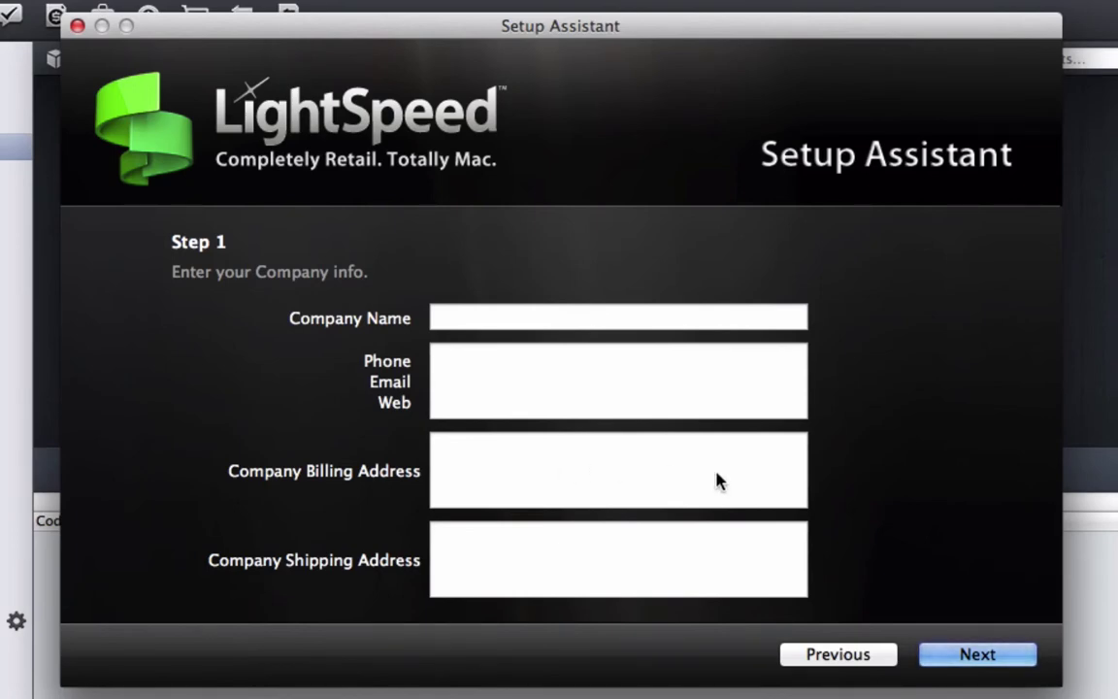
Advance to the Step 2 logo page and dismiss the file chooser without adding a logo
{"action": "left_click", "coordinate": [951, 659]}
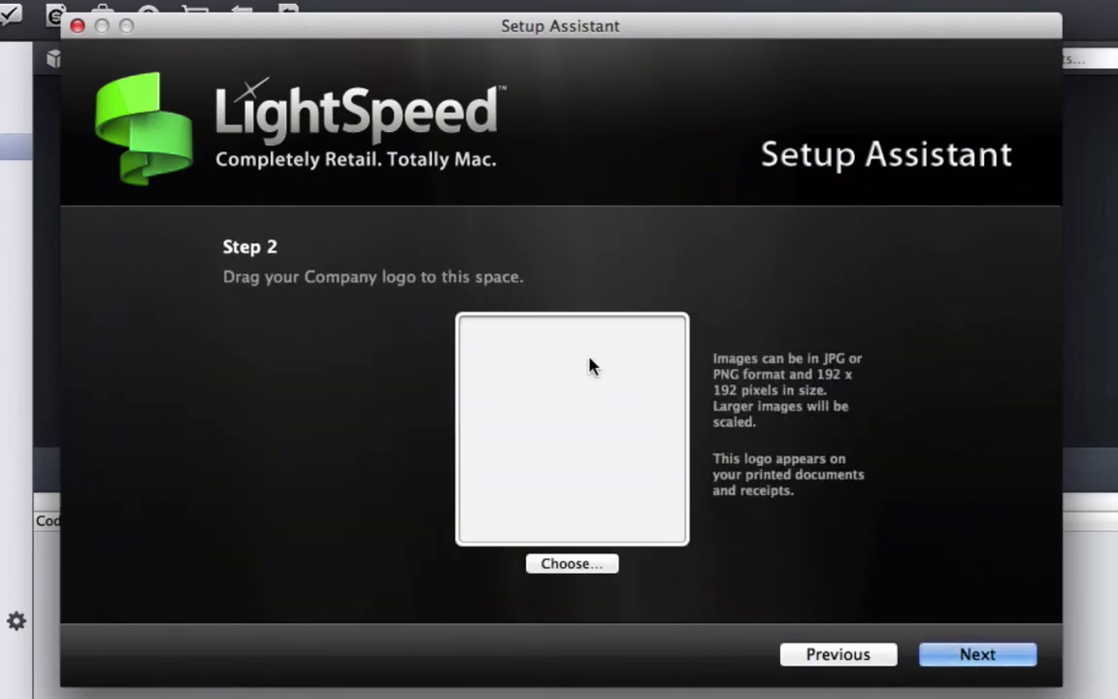
{"action": "left_click", "coordinate": [571, 564]}
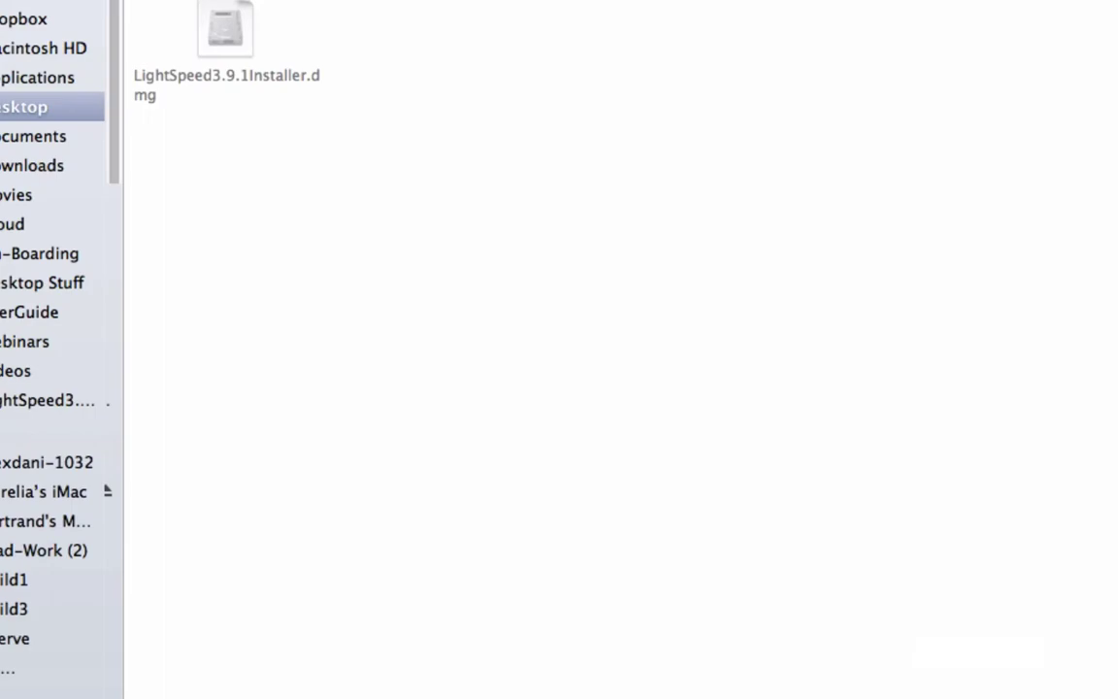
{"action": "key", "text": "Escape"}
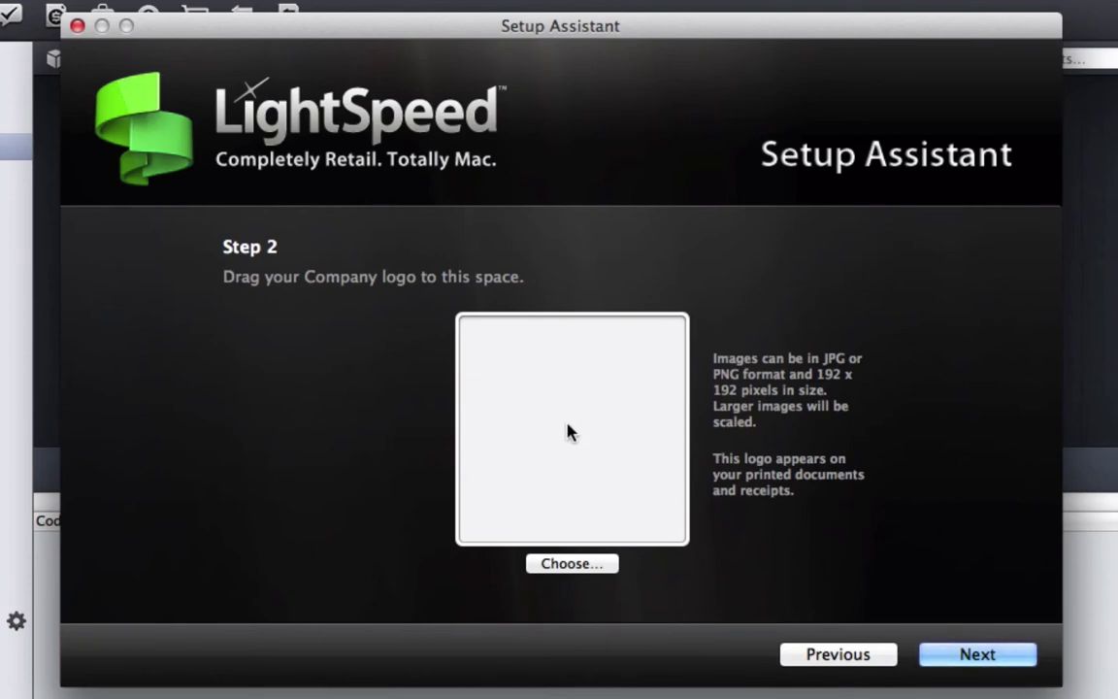
Rename Tax 1 from 'US' to 'NYC Sales' and continue to the tax rates step
{"action": "left_click", "coordinate": [990, 655]}
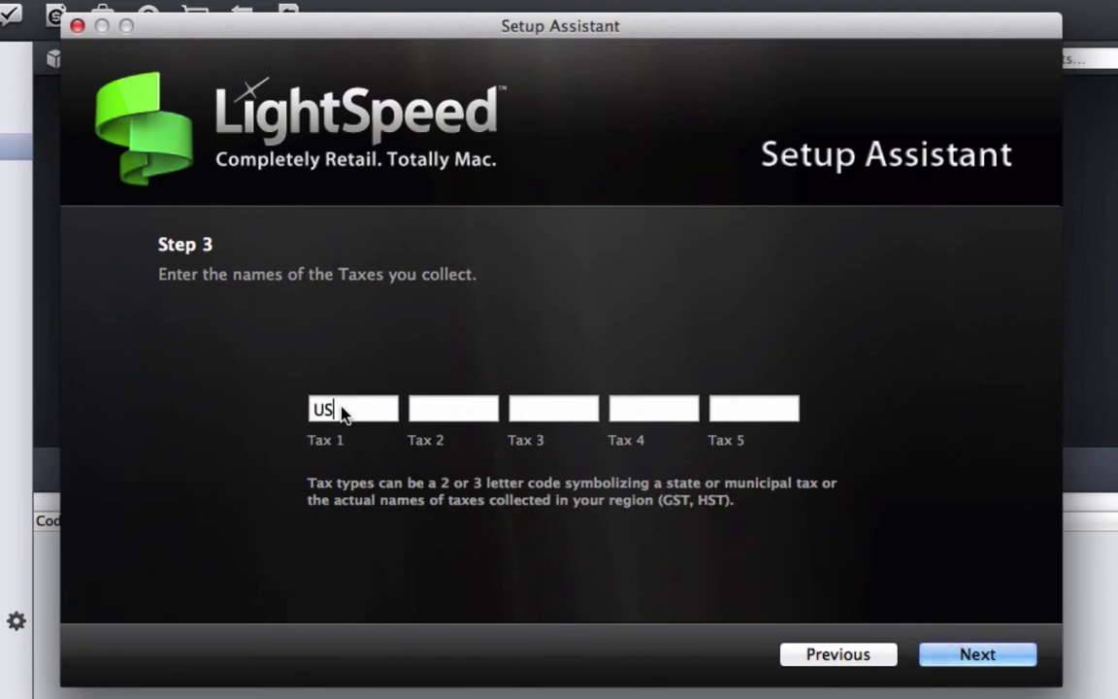
{"action": "left_click_drag", "start_coordinate": [342, 413], "coordinate": [301, 408]}
{"action": "type", "text": "NYC Sales"}
{"action": "left_click", "coordinate": [1030, 660]}
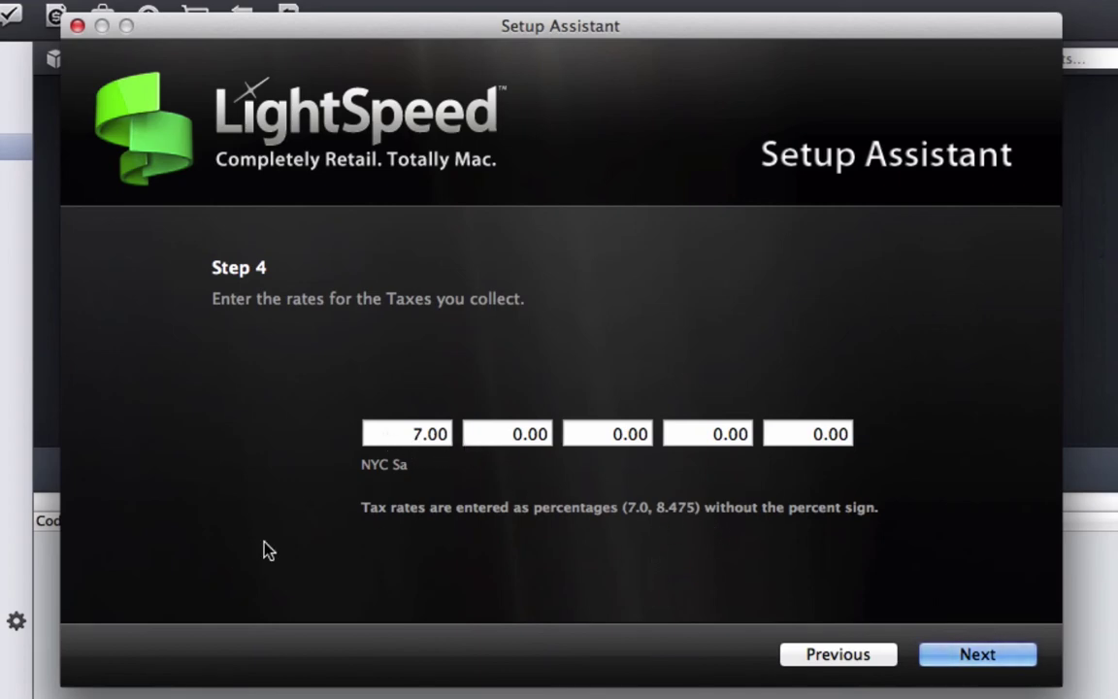
Choose Button Mode as the POS start mode and advance to the Step 6 logo page
{"action": "left_click", "coordinate": [992, 661]}
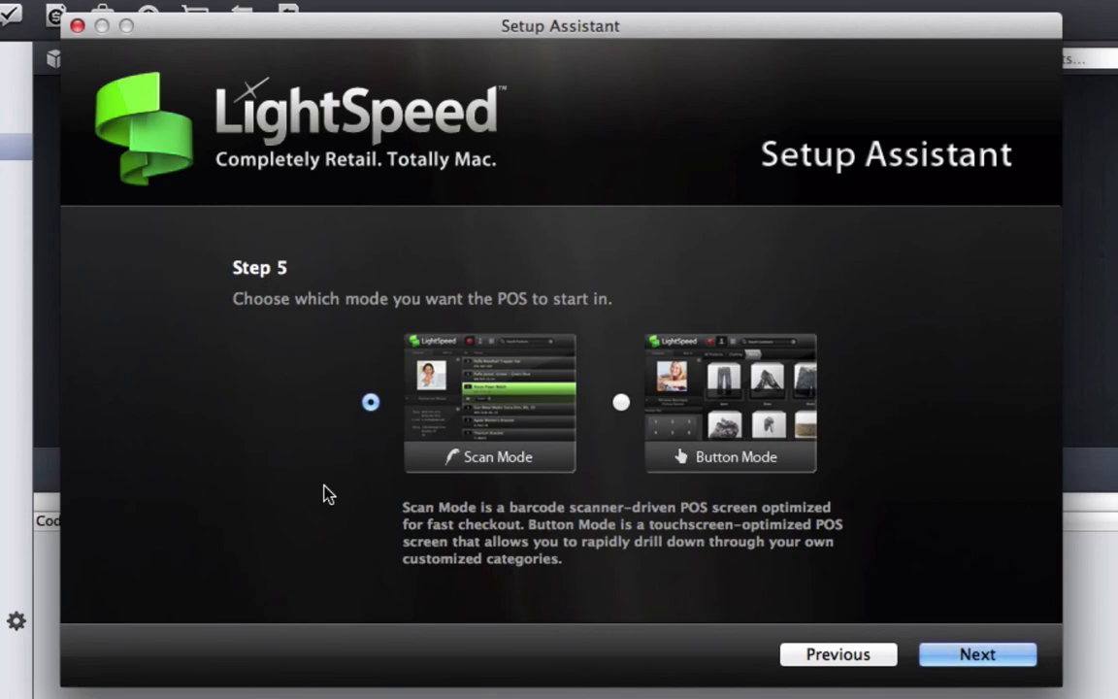
{"action": "left_click", "coordinate": [619, 404]}
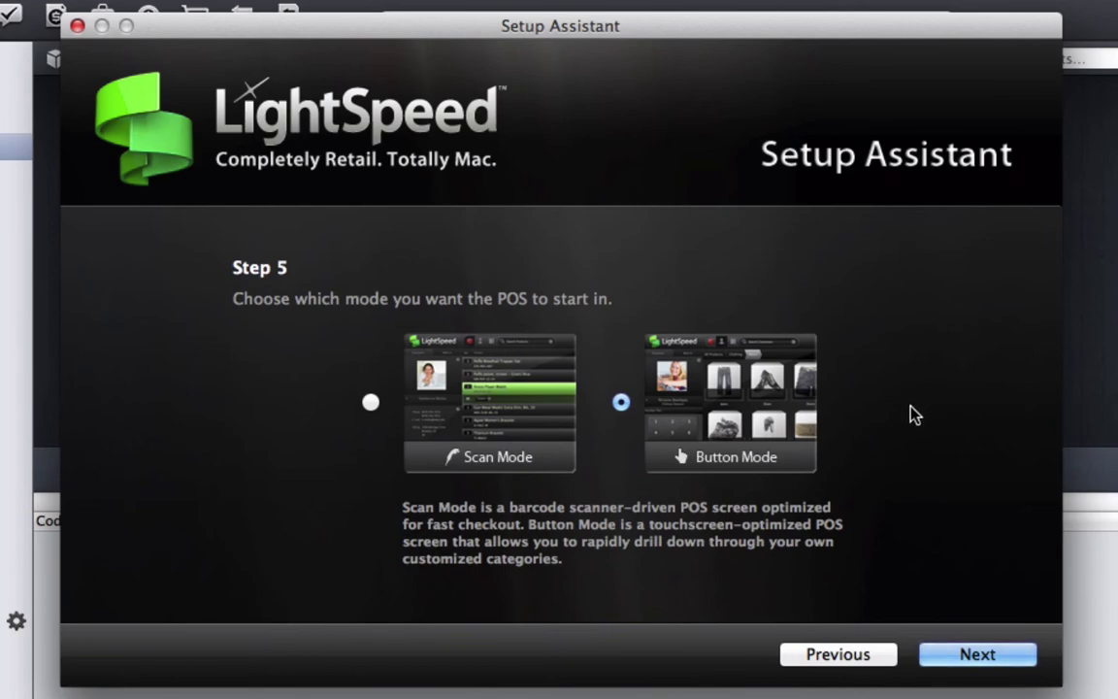
{"action": "left_click", "coordinate": [966, 657]}
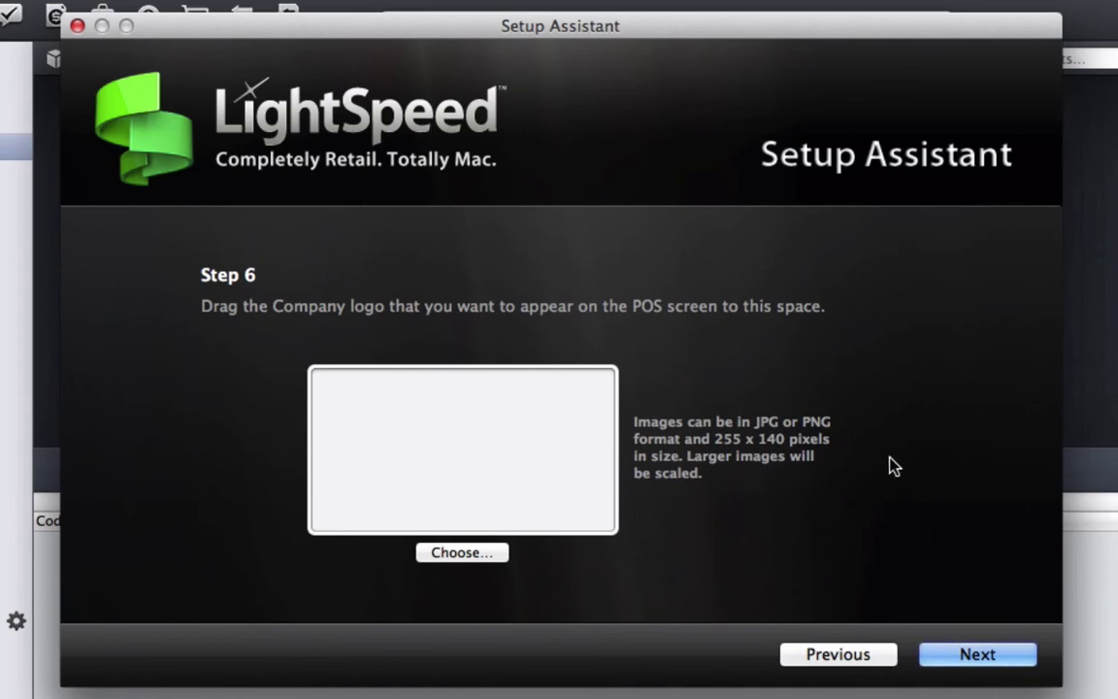
Enter and confirm a new administrator password, then advance to the Step 8 user account form
{"action": "left_click", "coordinate": [954, 667]}
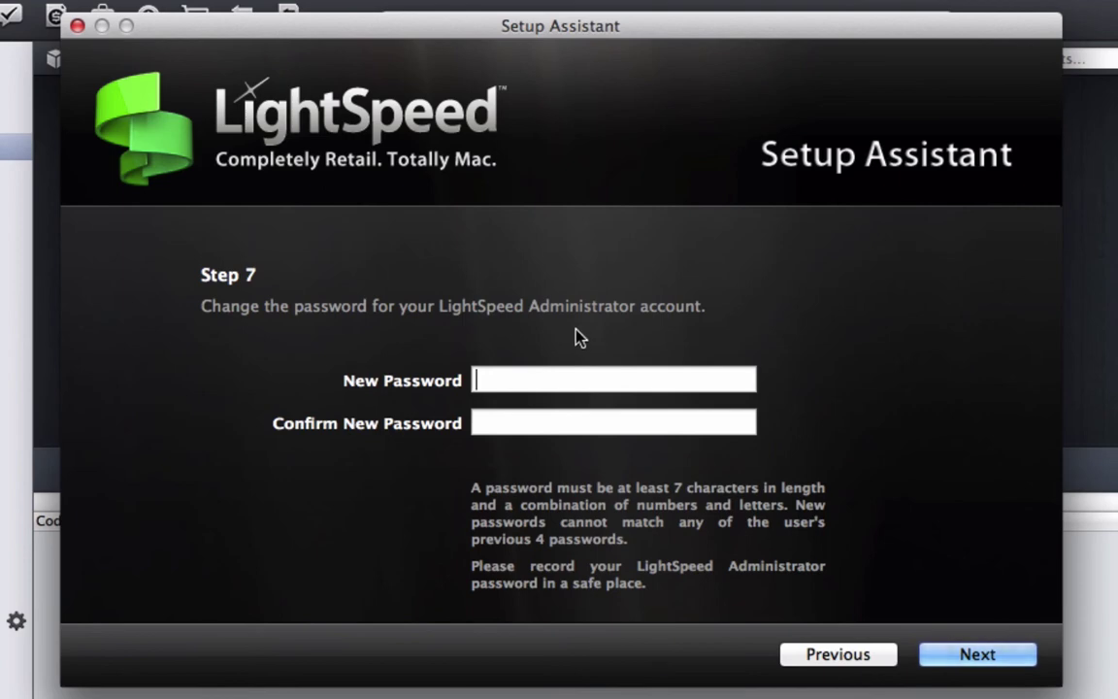
{"action": "type", "text": "••••••"}
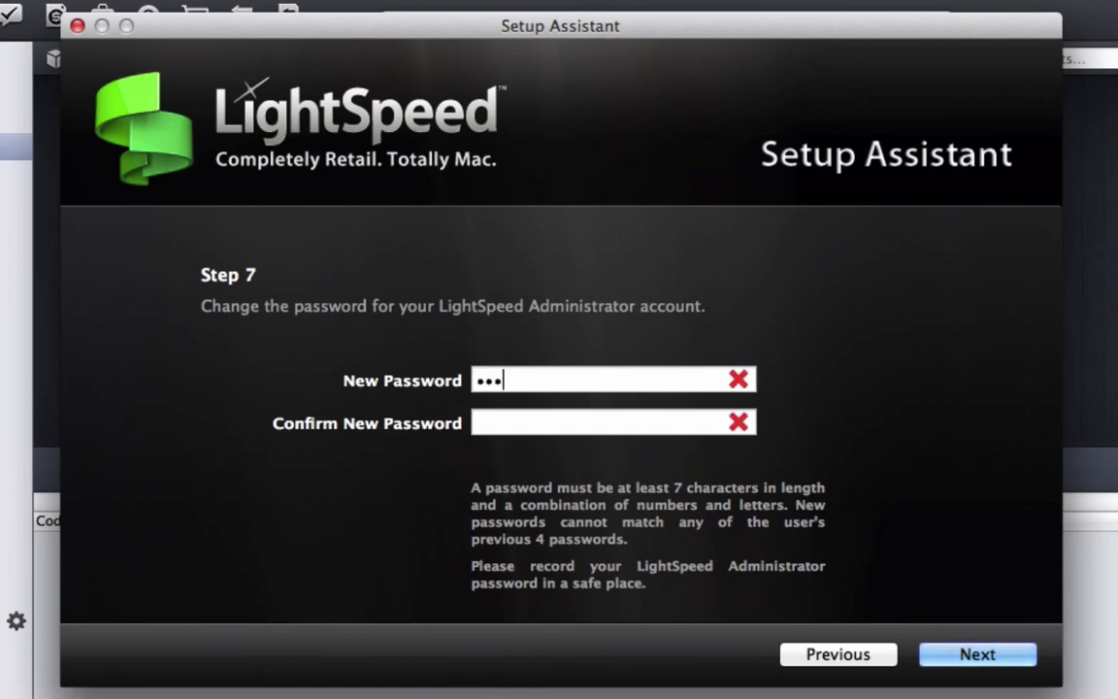
{"action": "type", "text": "•••••"}
{"action": "key", "text": "Tab"}
{"action": "type", "text": "•••••••••••"}
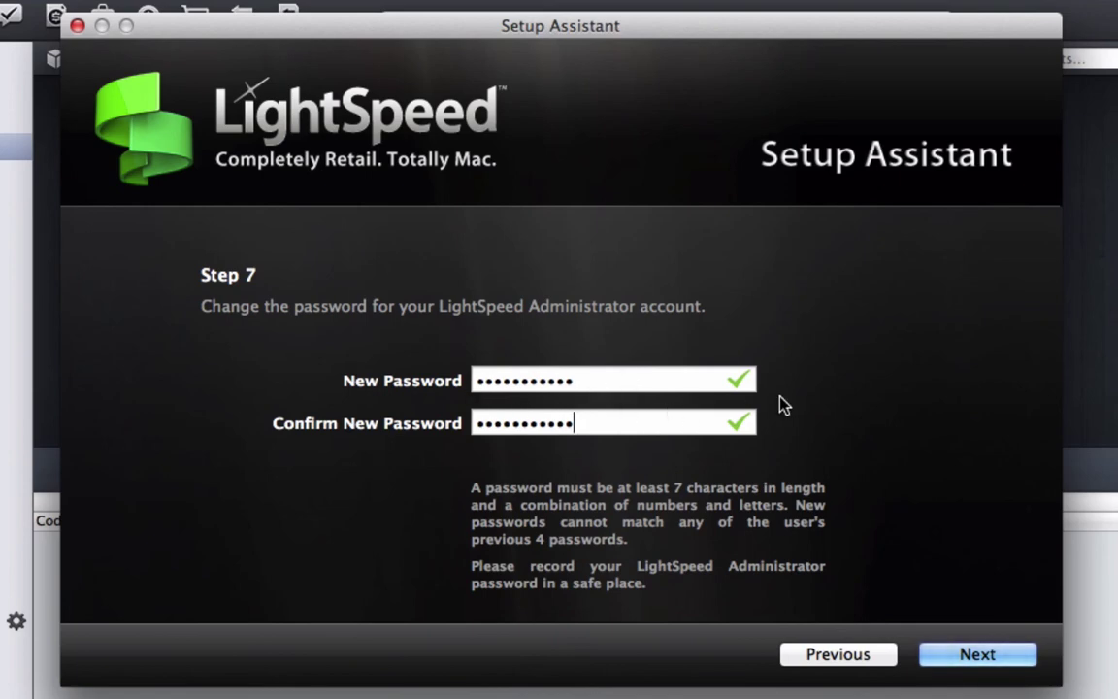
{"action": "left_click", "coordinate": [979, 654]}
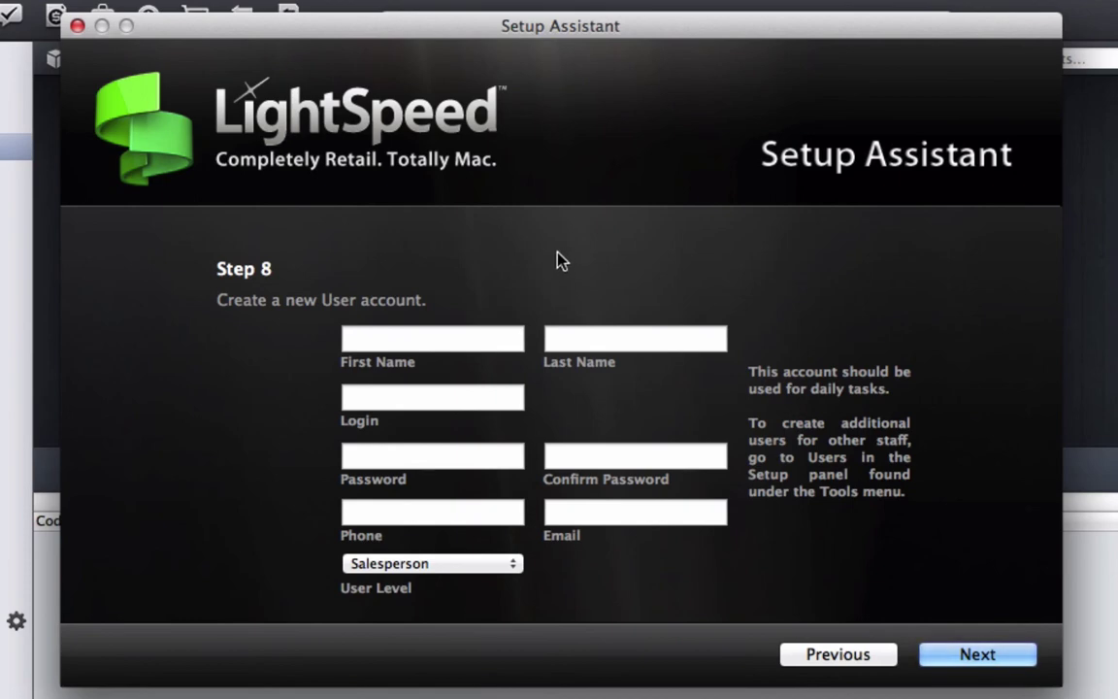
Enter the new user's first name, last name and login in the Step 8 form
{"action": "left_click", "coordinate": [491, 342]}
{"action": "key", "text": "Tab"}
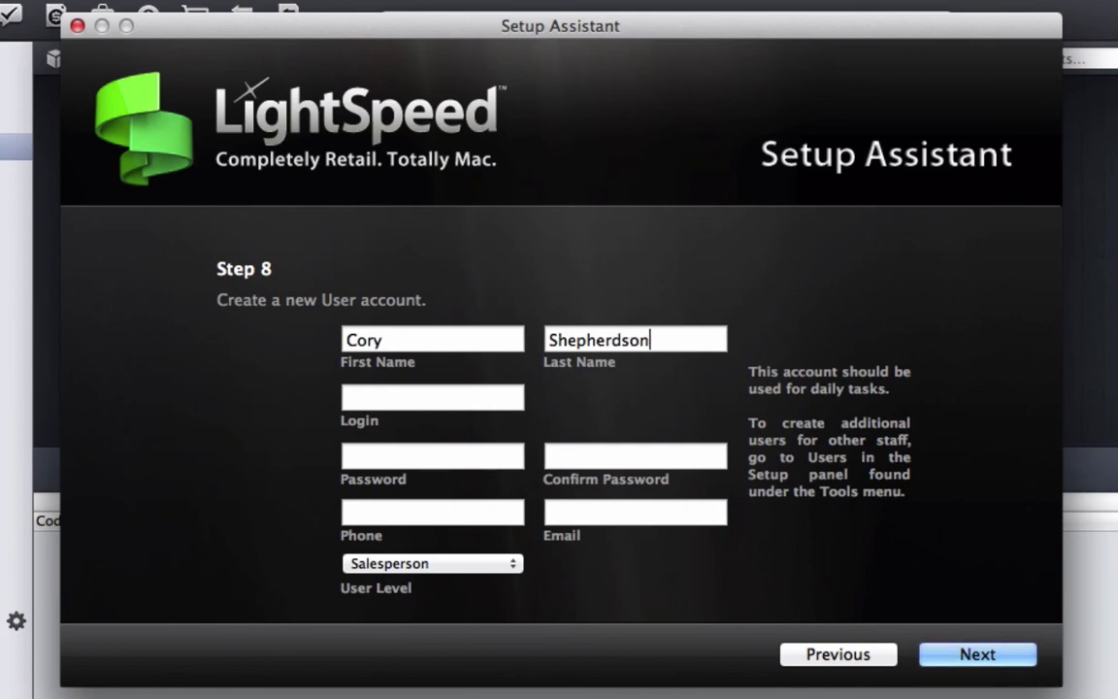
{"action": "key", "text": "Tab"}
{"action": "type", "text": "cory"}
Set and confirm the user's password, and set User Level to Administrator
{"action": "key", "text": "Tab"}
{"action": "type", "text": "123456789012"}
{"action": "key", "text": "Tab"}
{"action": "type", "text": "123456789012"}
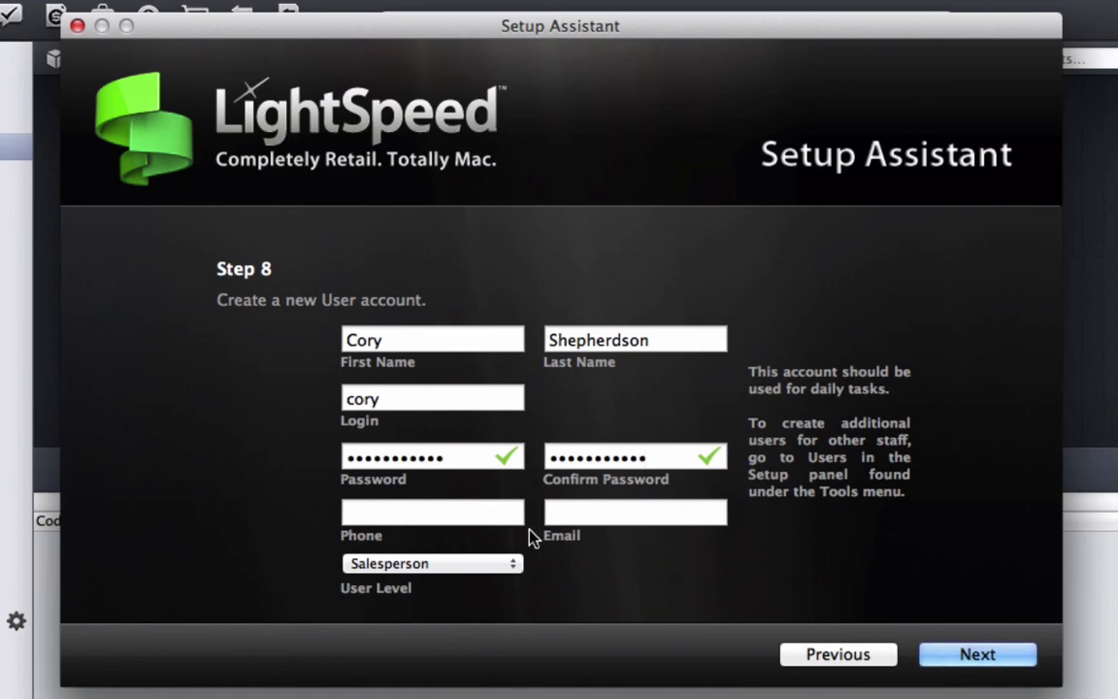
{"action": "left_click", "coordinate": [468, 565]}
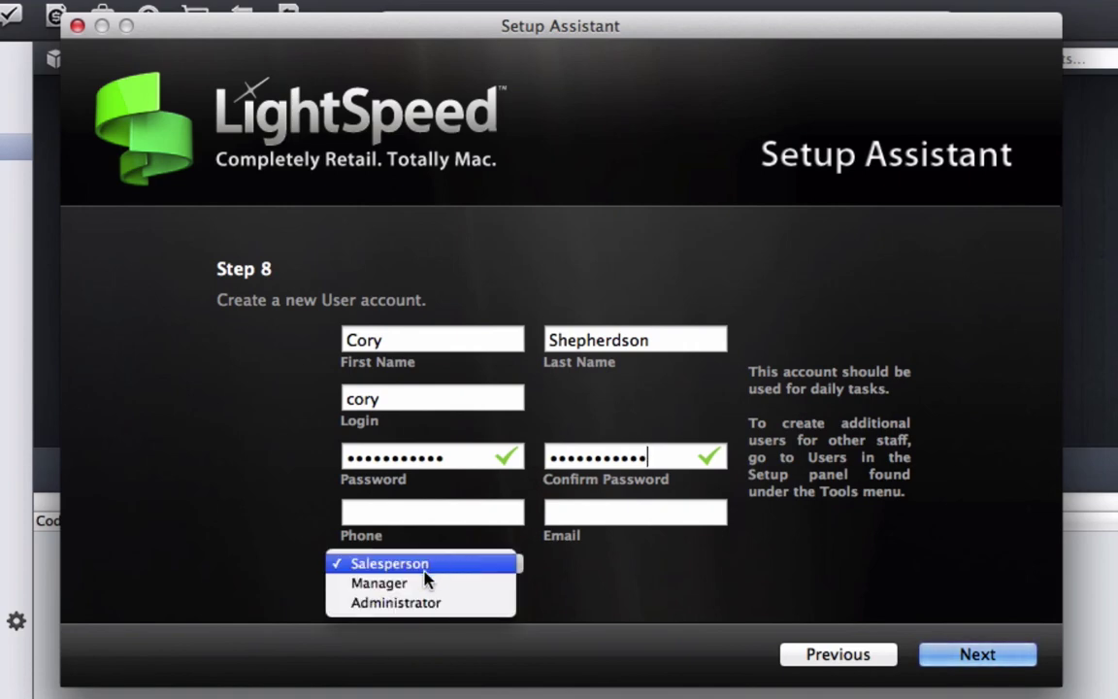
{"action": "left_click", "coordinate": [408, 602]}
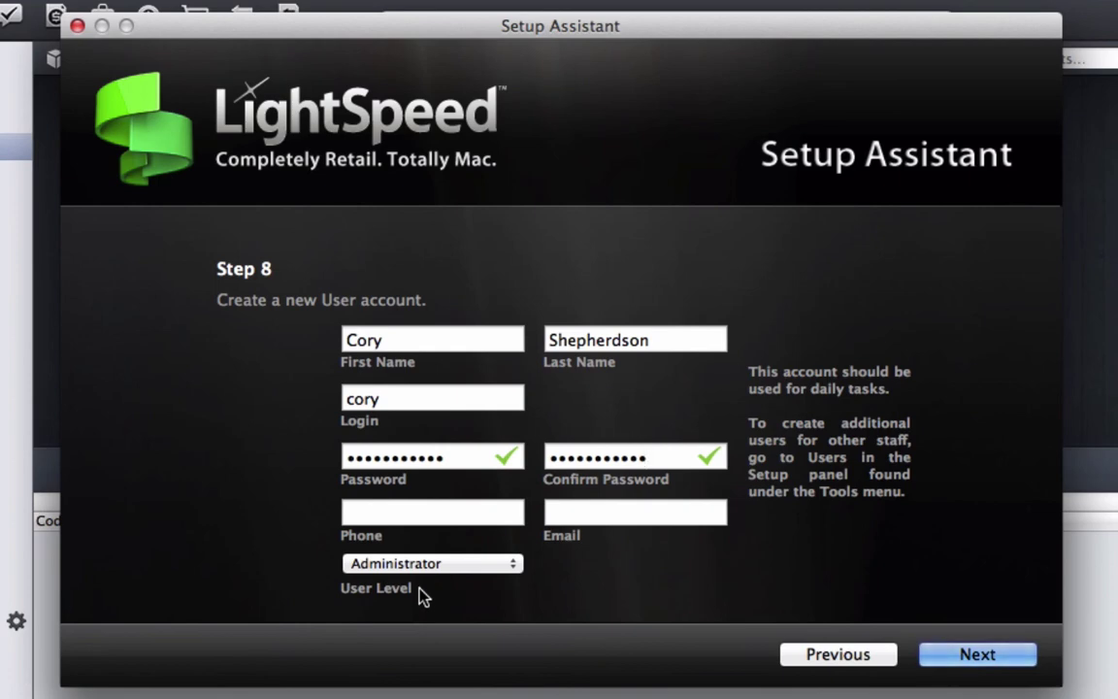
{"action": "left_click", "coordinate": [978, 655]}
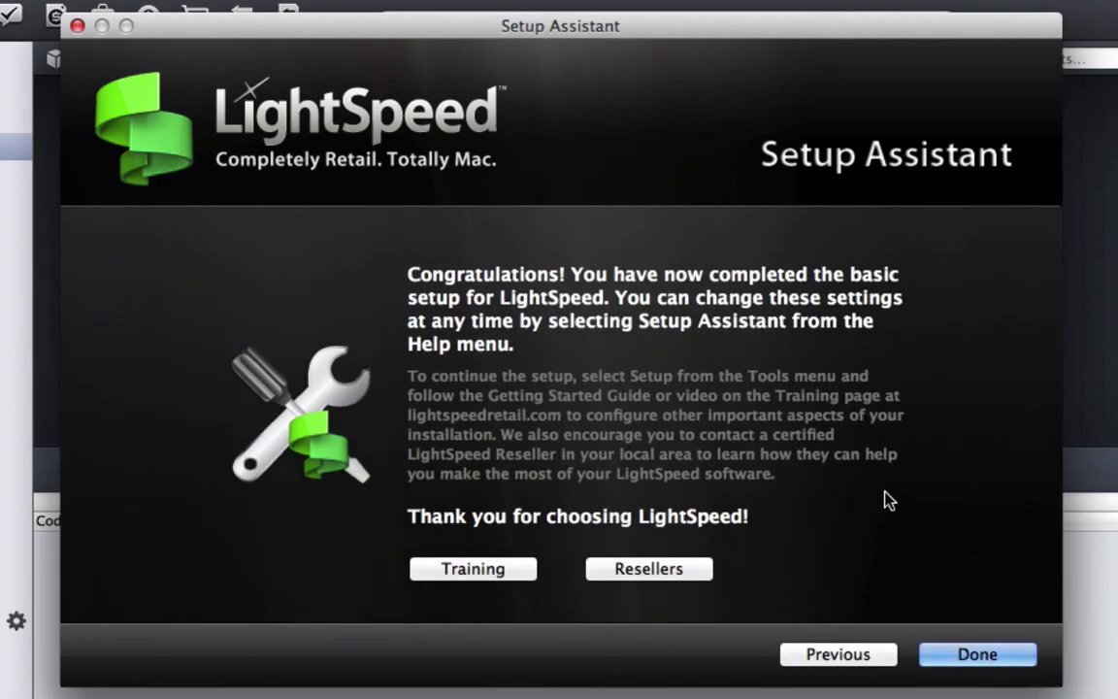